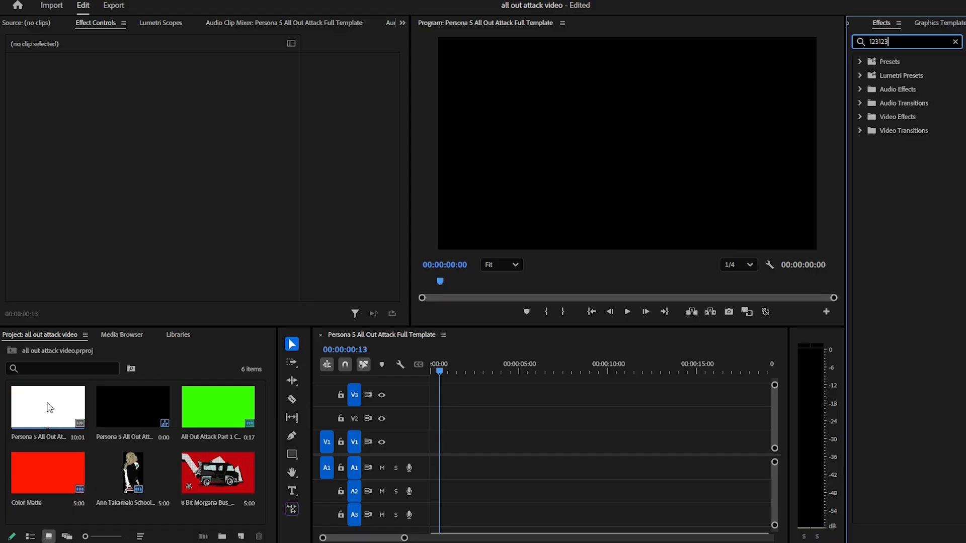
Step: Place the Persona 5 All Out Attack Full Template clip at the start of track V1 and preview its opening
drag(49, 407, 425, 444)
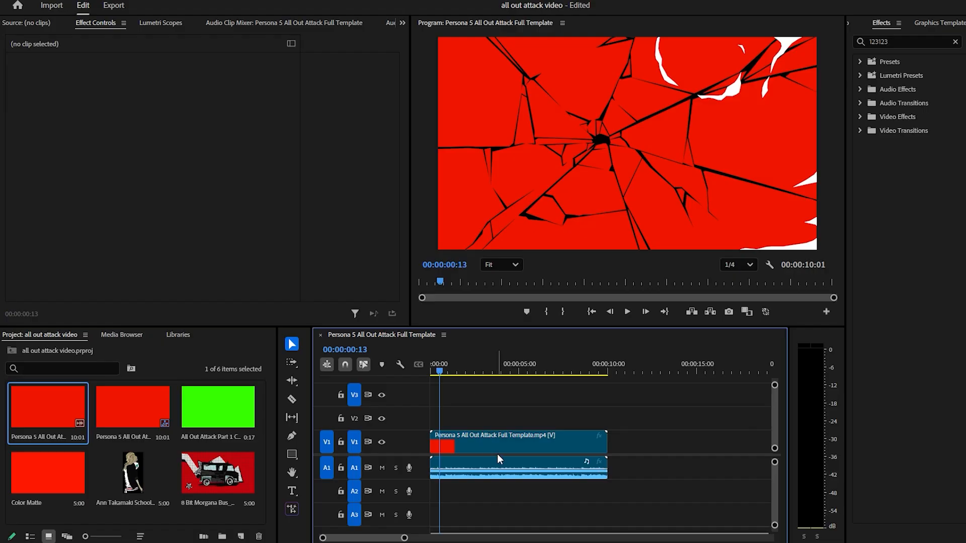
click(627, 312)
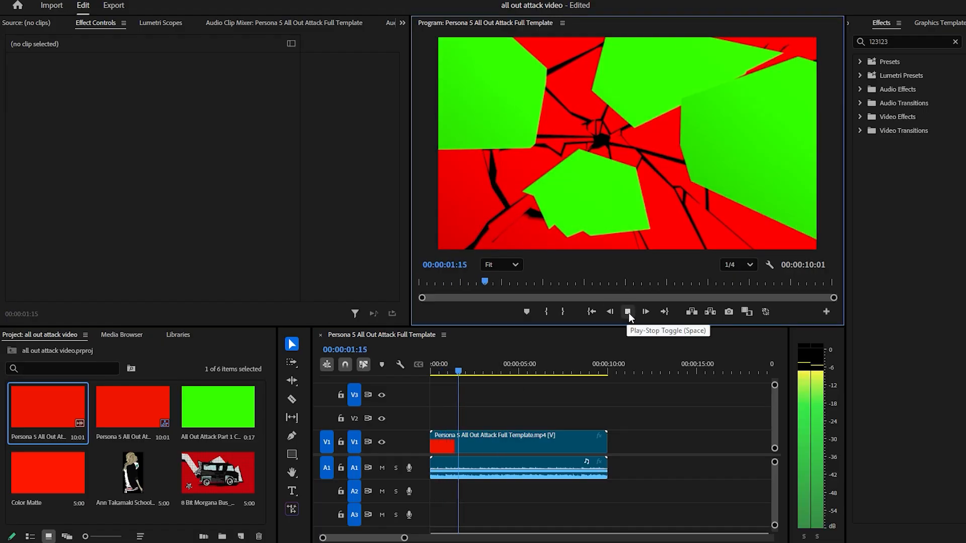
click(629, 313)
click(456, 371)
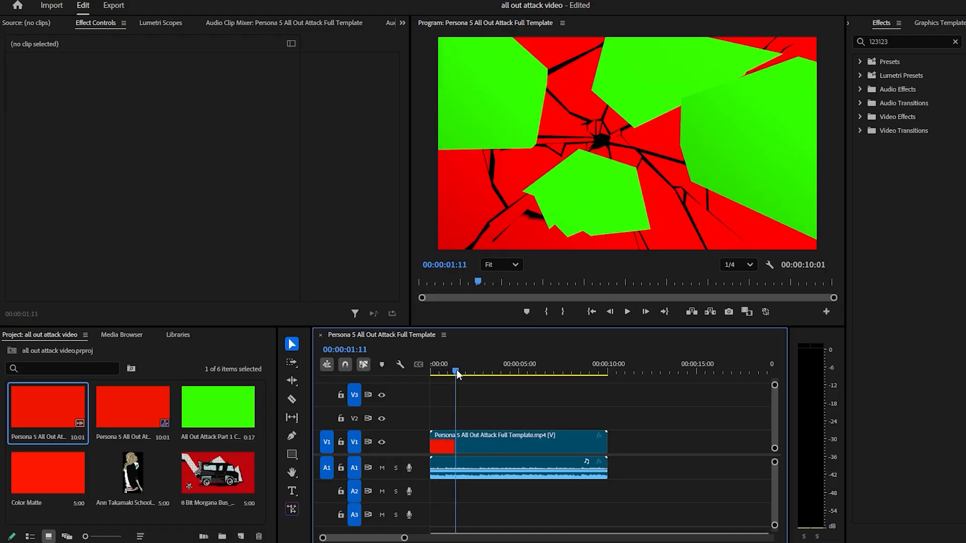
click(443, 370)
Step: Unlink and remove the template clip's audio, keeping only its video on track V2
click(463, 467)
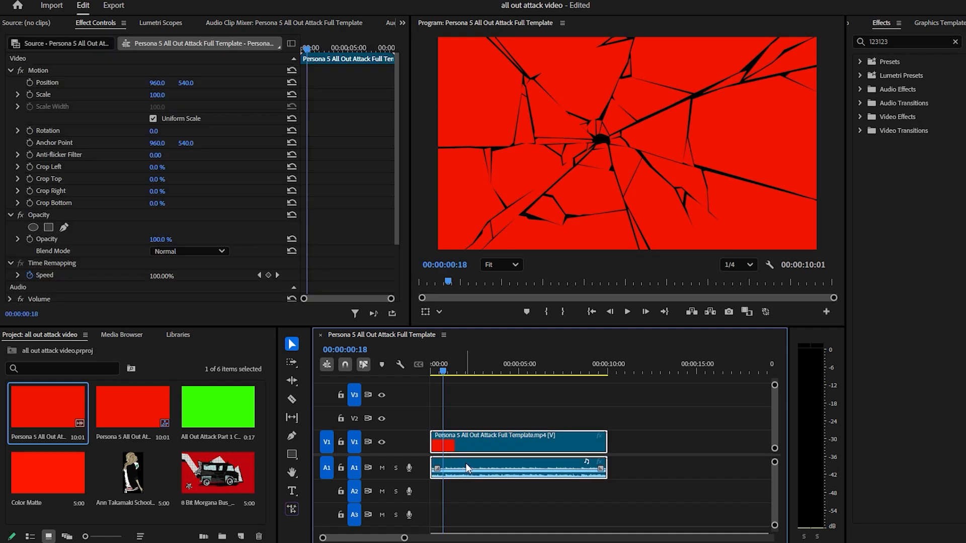
right_click(465, 462)
click(495, 204)
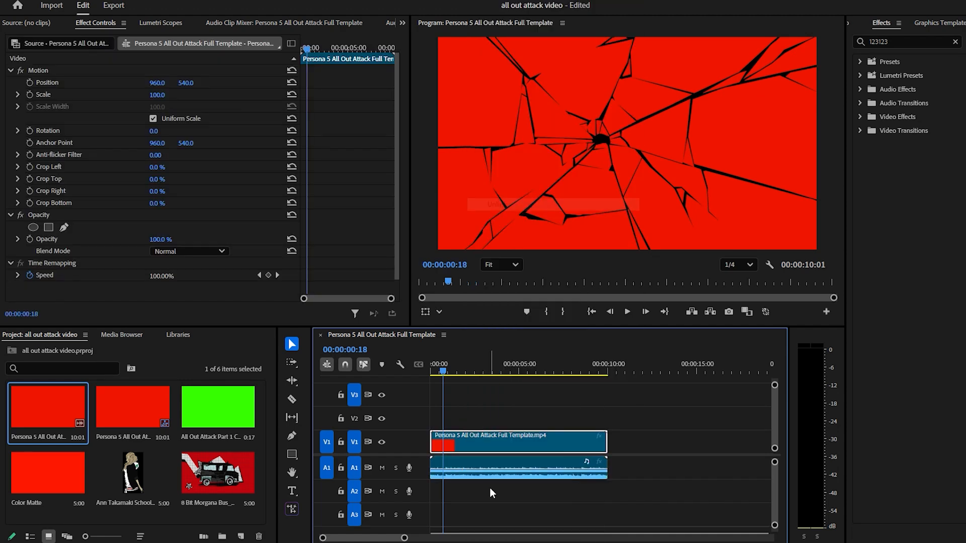
click(498, 466)
key(Delete)
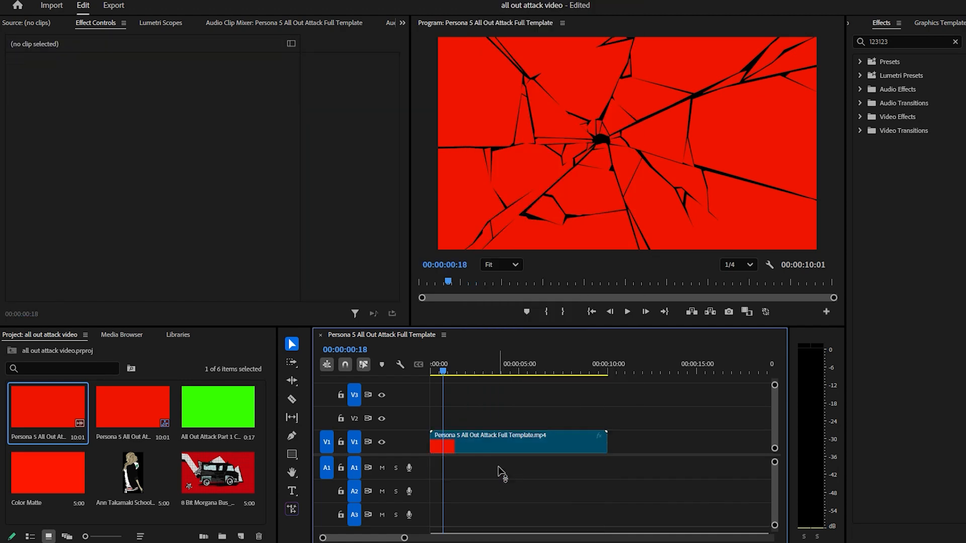
drag(487, 439, 484, 424)
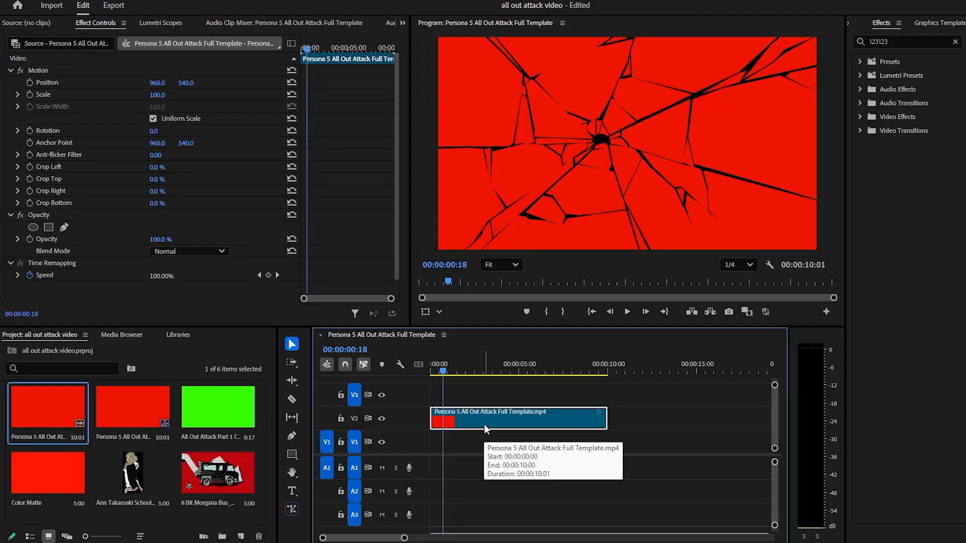
Step: Place the All Out Attack Part 1 Cloud Transition clip on track V5, from 00:00:00:01 to 00:00:00:18
click(223, 409)
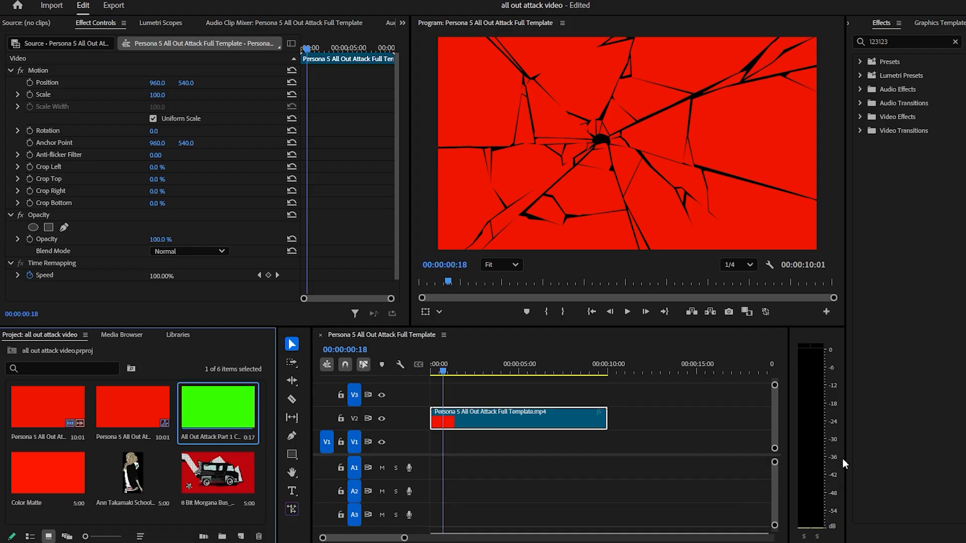
drag(775, 405, 774, 401)
drag(247, 428, 437, 416)
mouse_move(776, 420)
mouse_down()
mouse_move(775, 438)
mouse_move(775, 418)
mouse_up()
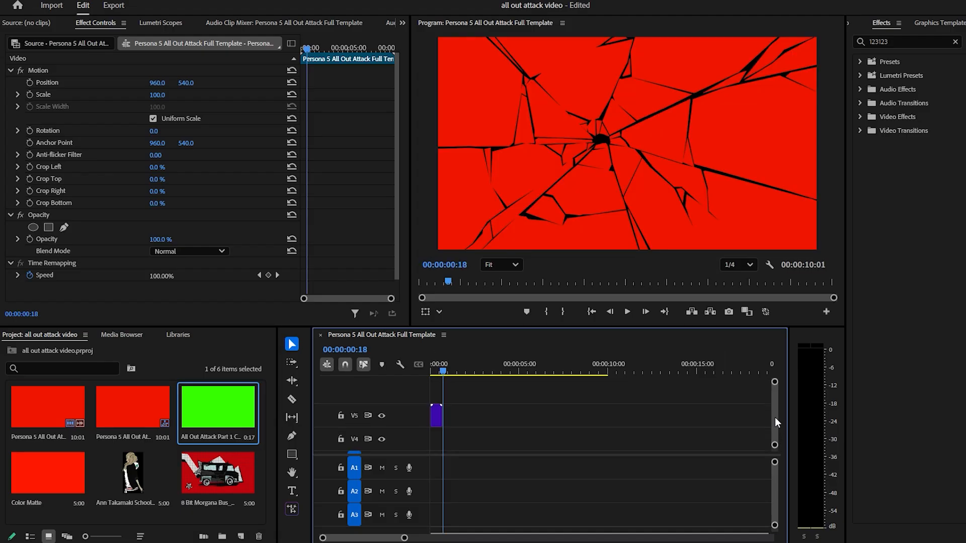
drag(404, 538, 323, 539)
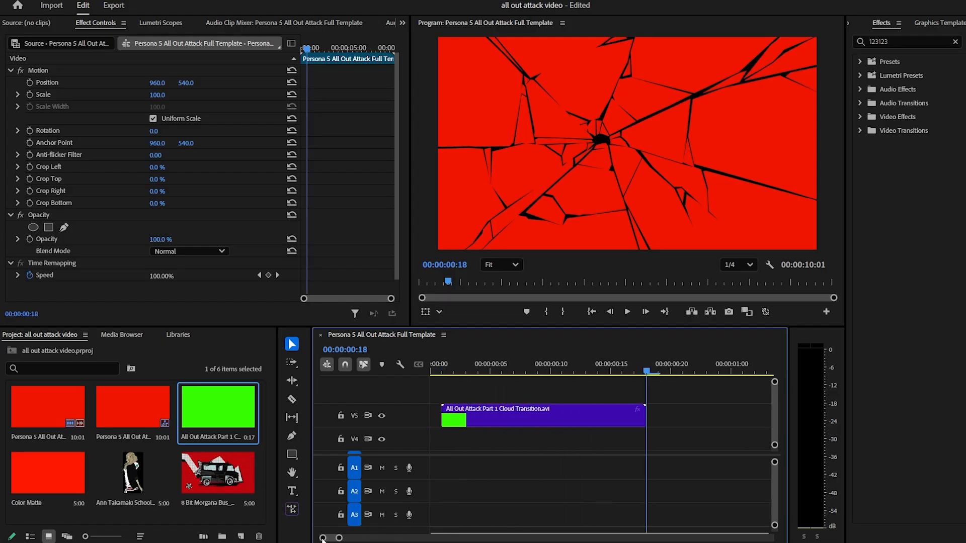
mouse_move(496, 407)
mouse_down()
mouse_move(473, 409)
mouse_move(483, 415)
mouse_up()
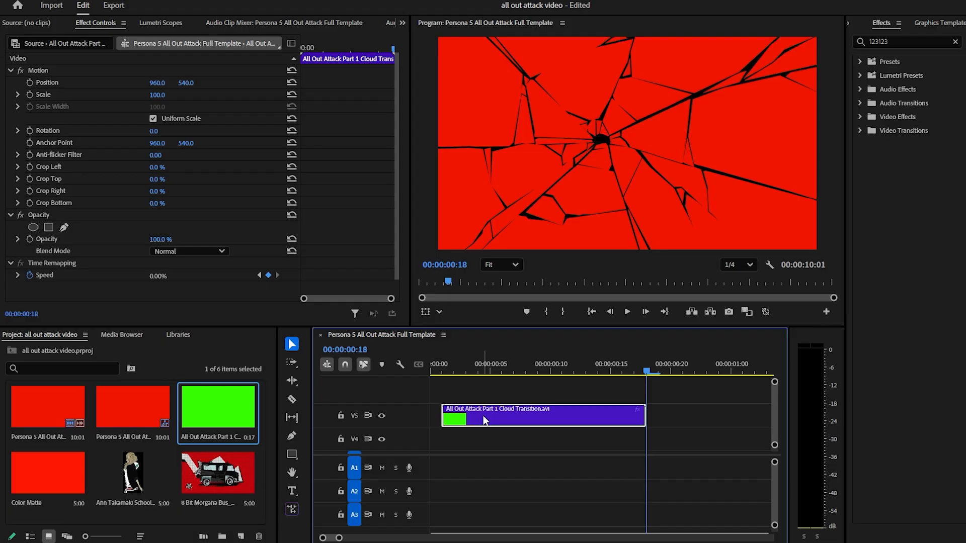
Step: Add the existing red Color Matte to the start of track V1 and extend it to the end of the template clip
drag(775, 446, 775, 454)
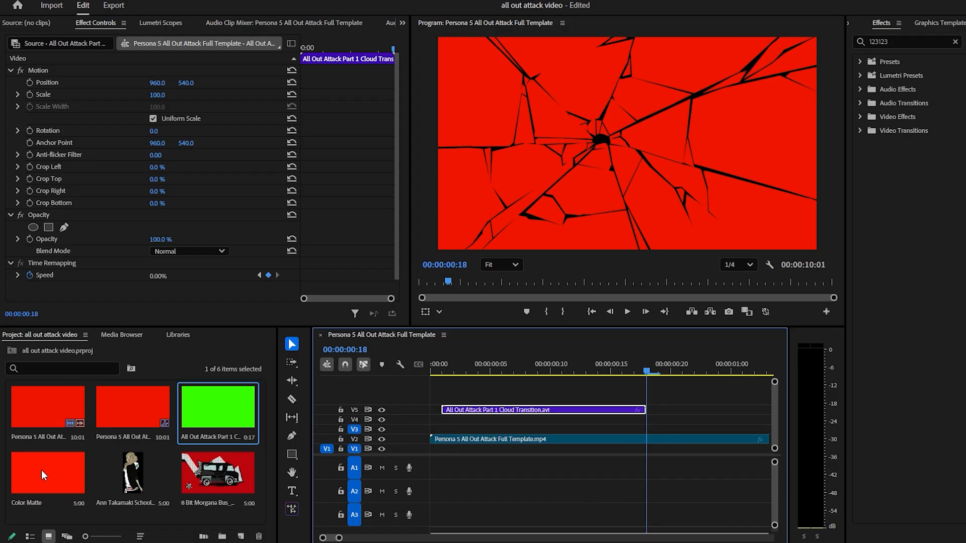
drag(38, 467, 435, 449)
drag(339, 539, 403, 538)
click(509, 450)
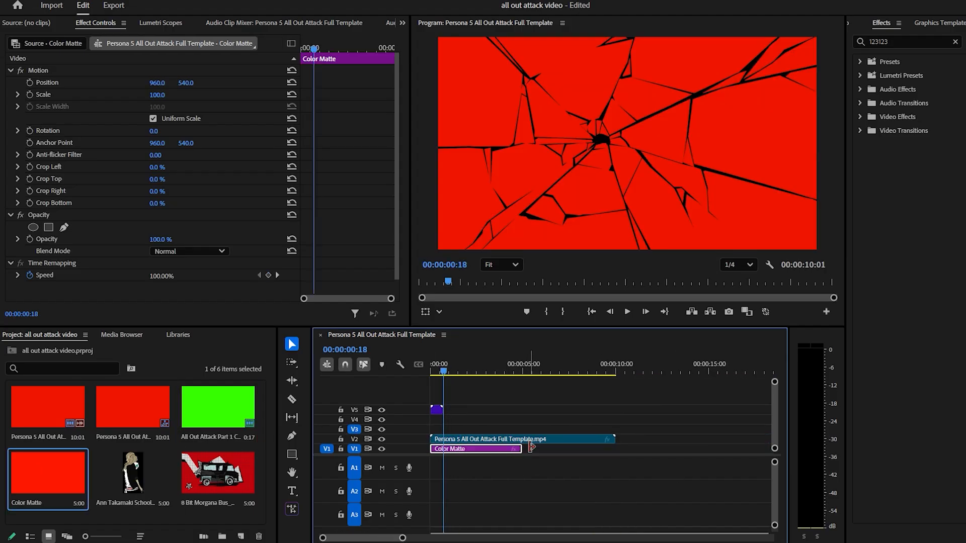
drag(522, 449, 611, 452)
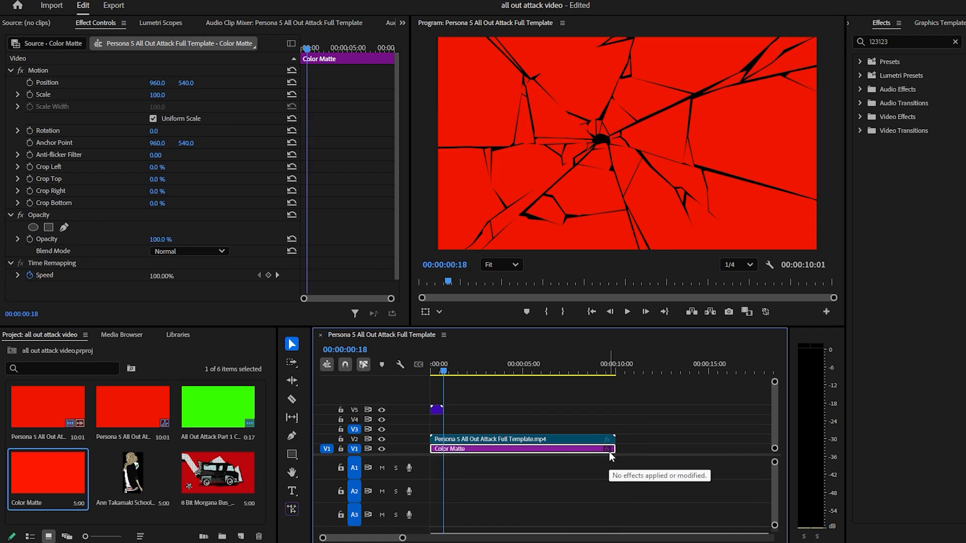
click(91, 477)
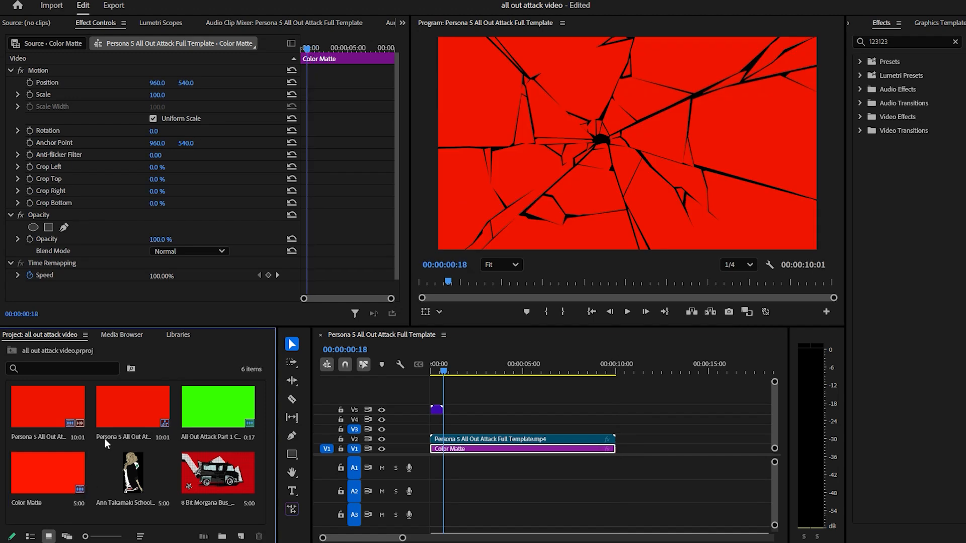
right_click(89, 454)
click(88, 448)
right_click(82, 442)
click(69, 446)
right_click(70, 446)
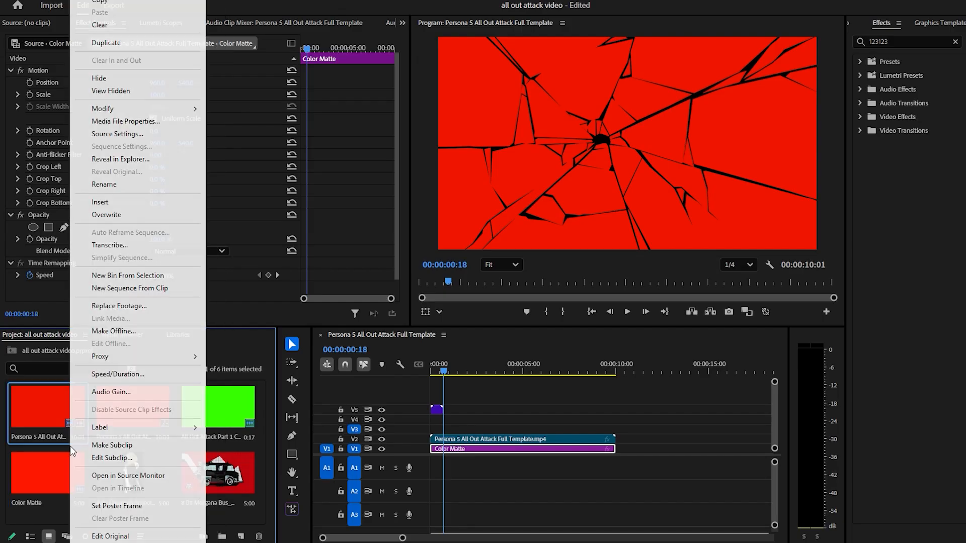
click(49, 448)
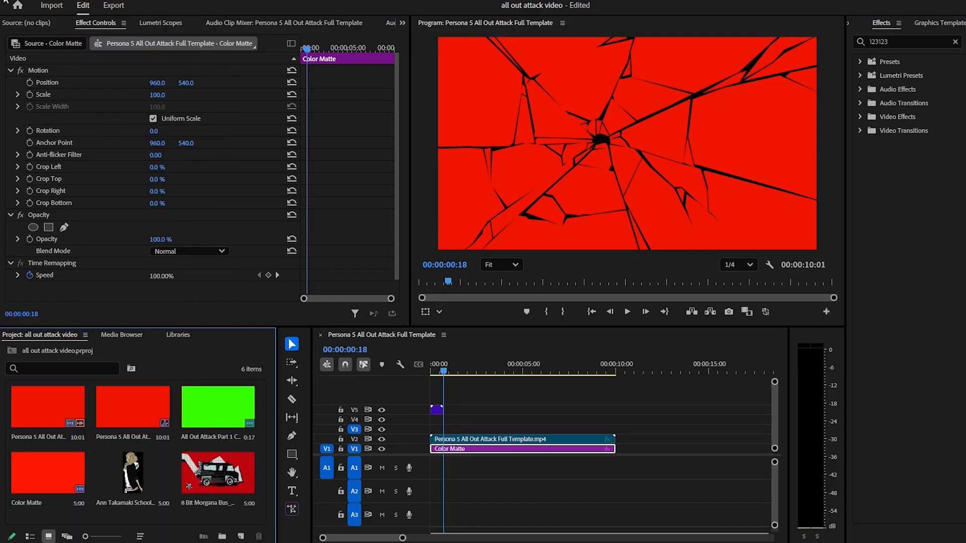
Step: Create a new 1920 × 1080, 25 fps color matte using red F01600 sampled from the template's background
click(8, 0)
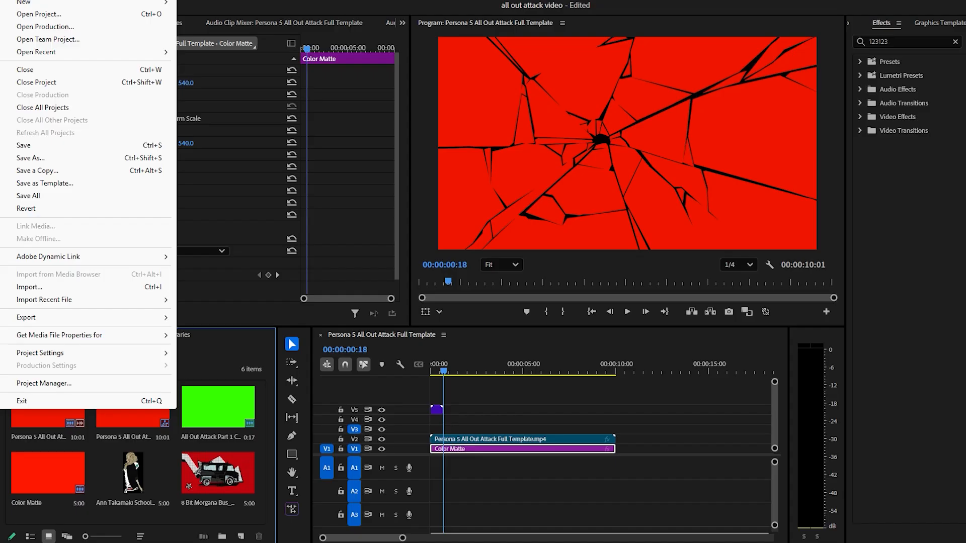
mouse_move(30, 2)
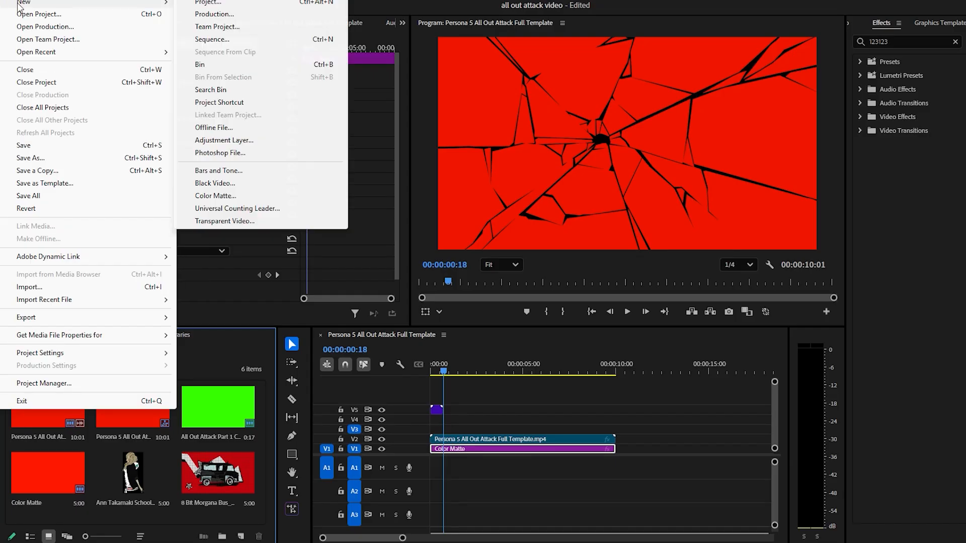
click(274, 197)
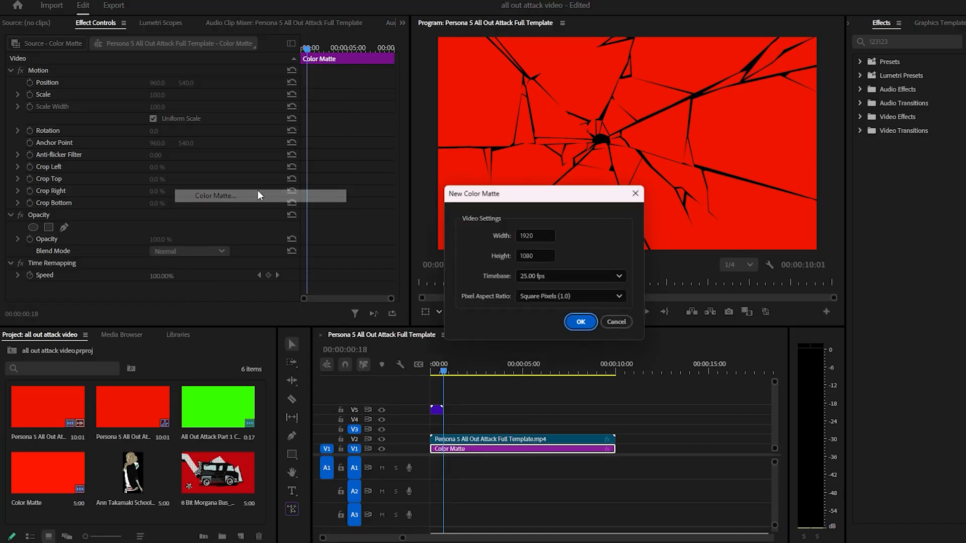
click(583, 324)
click(658, 333)
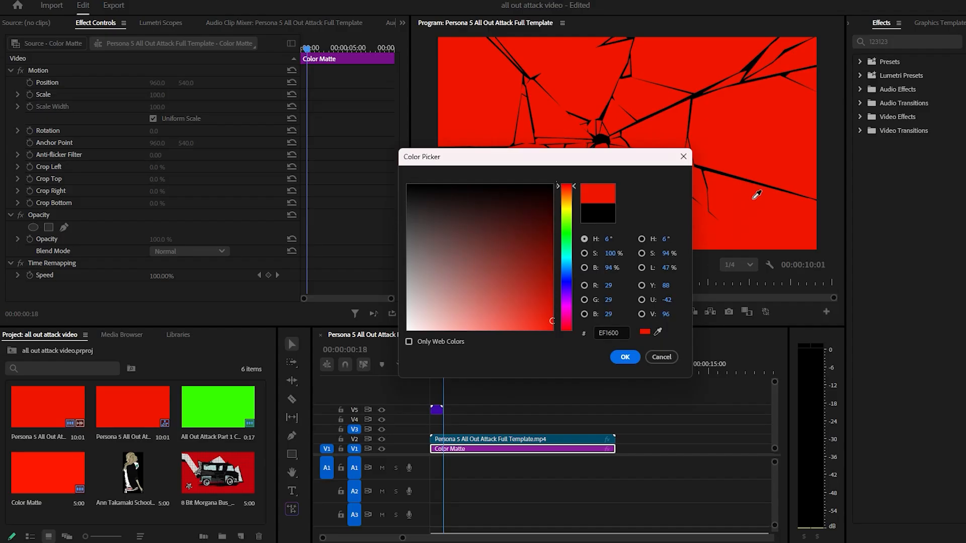
click(777, 229)
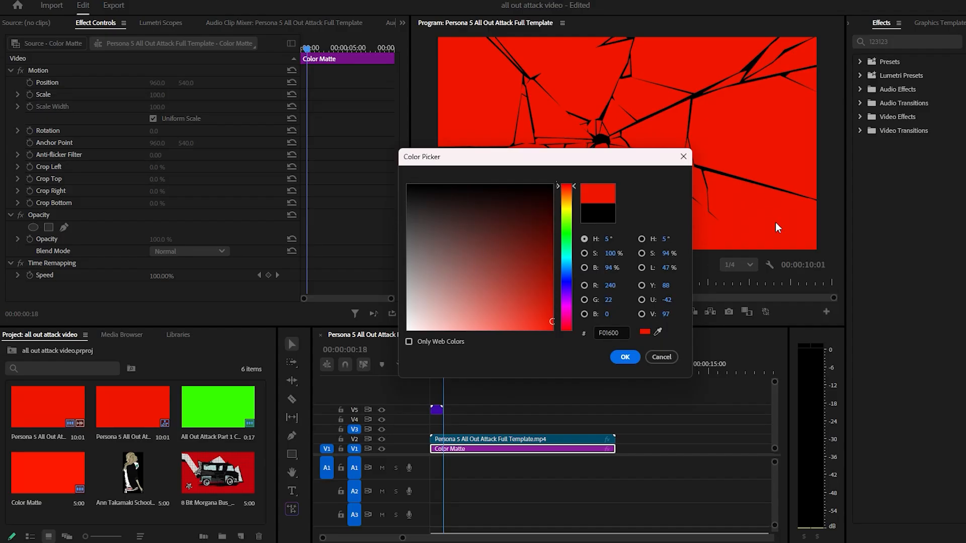
click(625, 357)
click(539, 289)
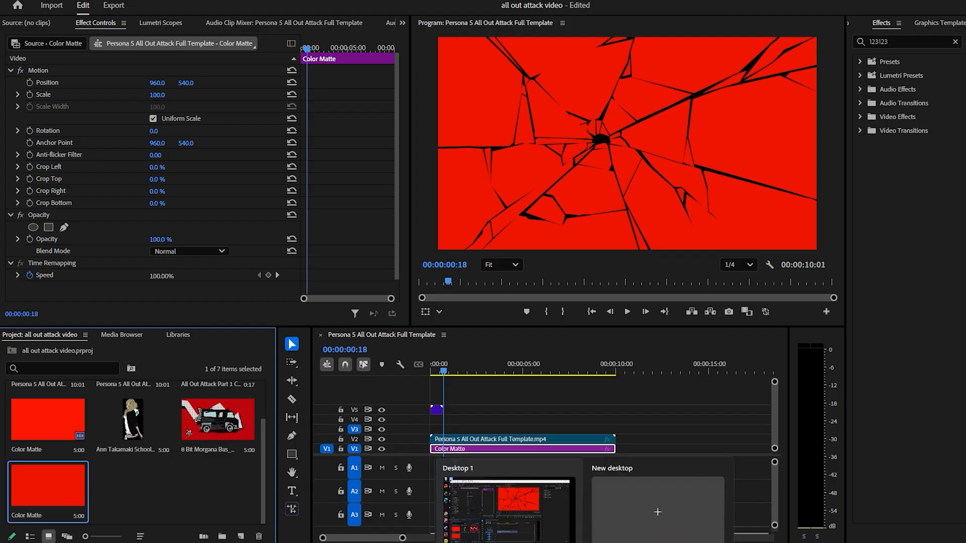
Step: Split the template clip on track V2 at the end of the cloud transition clip
drag(402, 538, 343, 538)
click(548, 413)
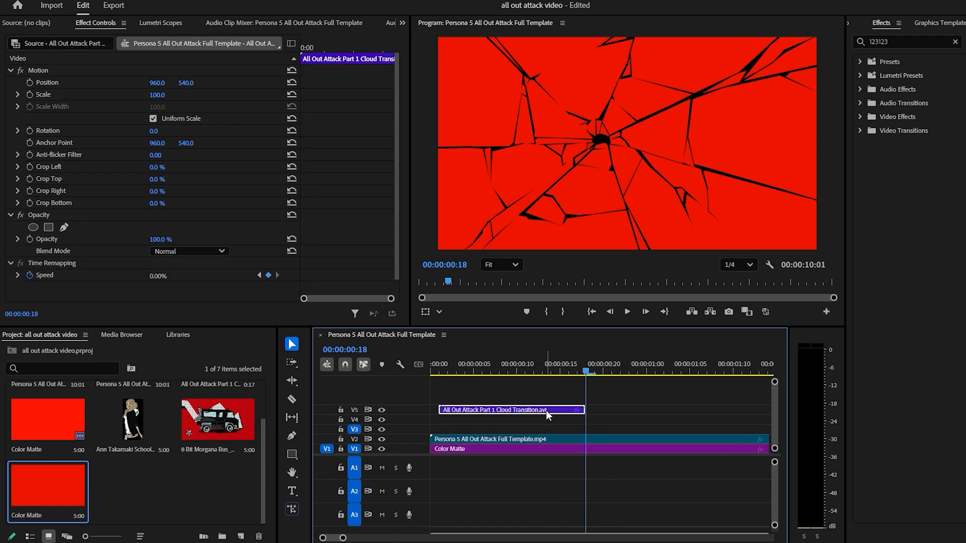
drag(468, 372, 582, 370)
click(581, 370)
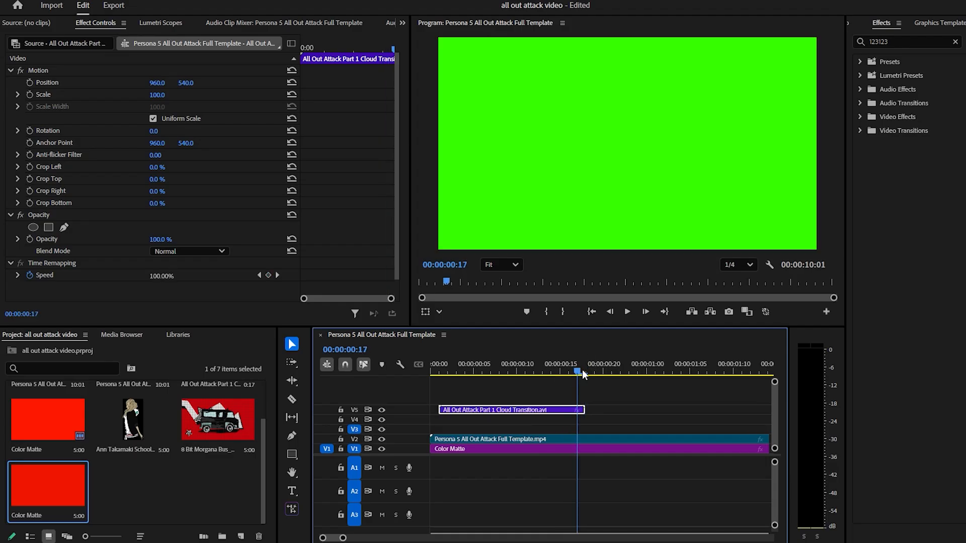
click(578, 436)
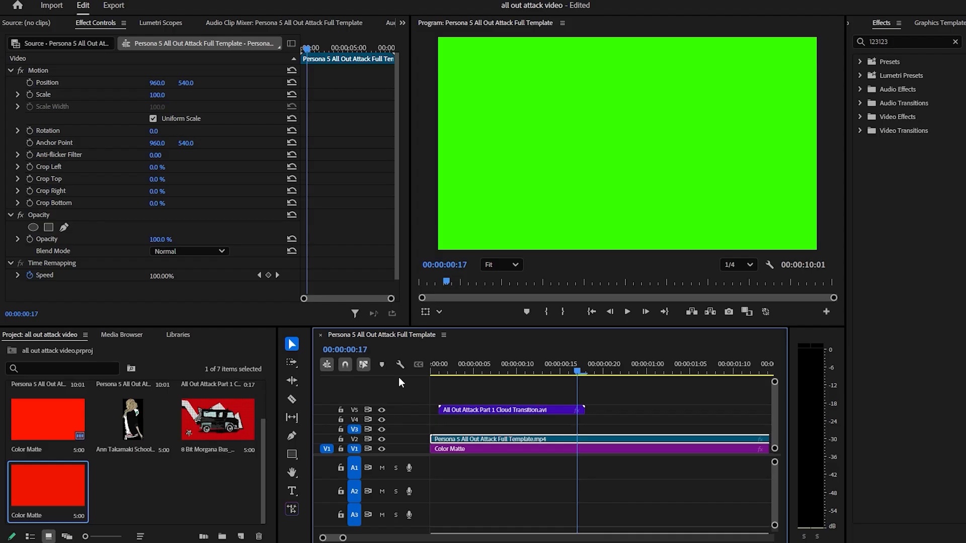
click(292, 400)
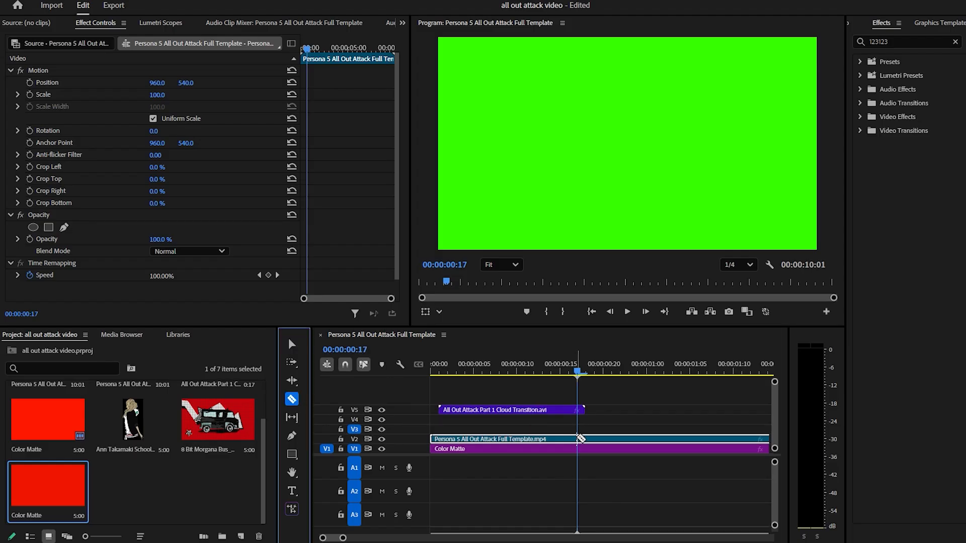
click(584, 439)
click(292, 344)
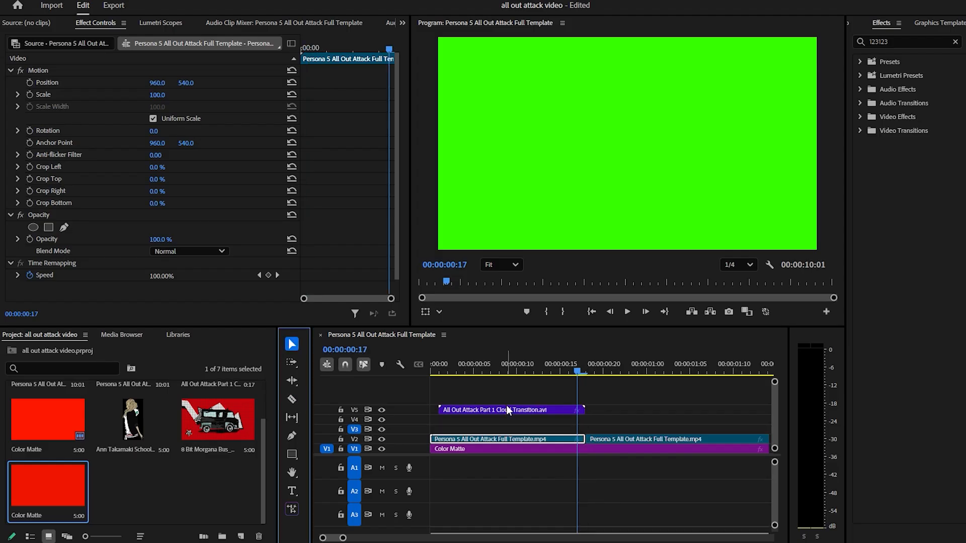
Step: Select the cloud transition clip on V5 and place the playhead at its first frame, 00:00:00:01
click(509, 434)
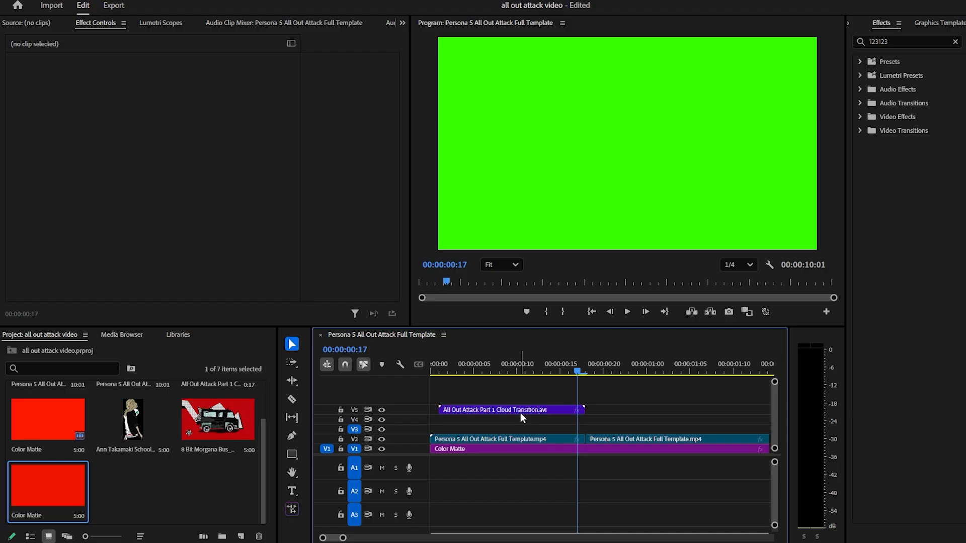
click(535, 413)
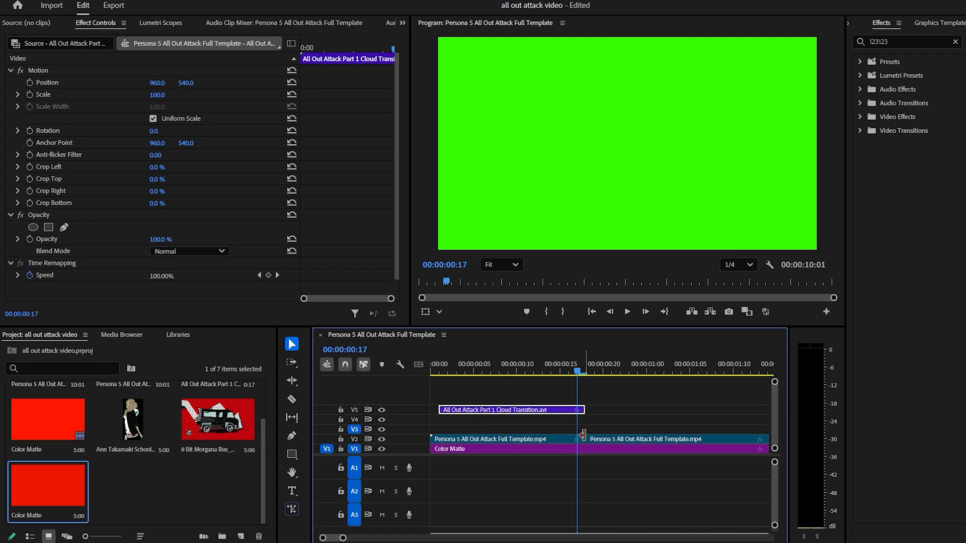
click(572, 378)
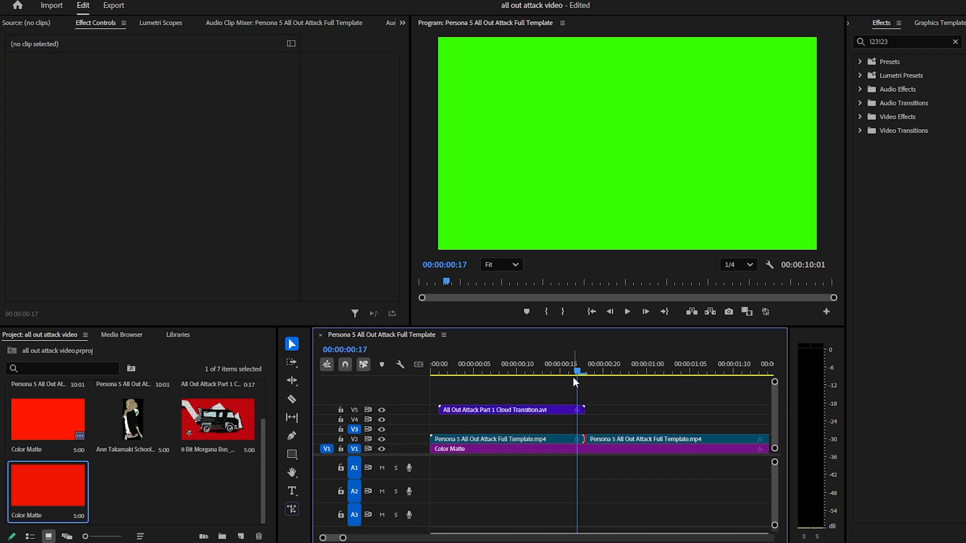
click(450, 410)
drag(446, 371, 436, 367)
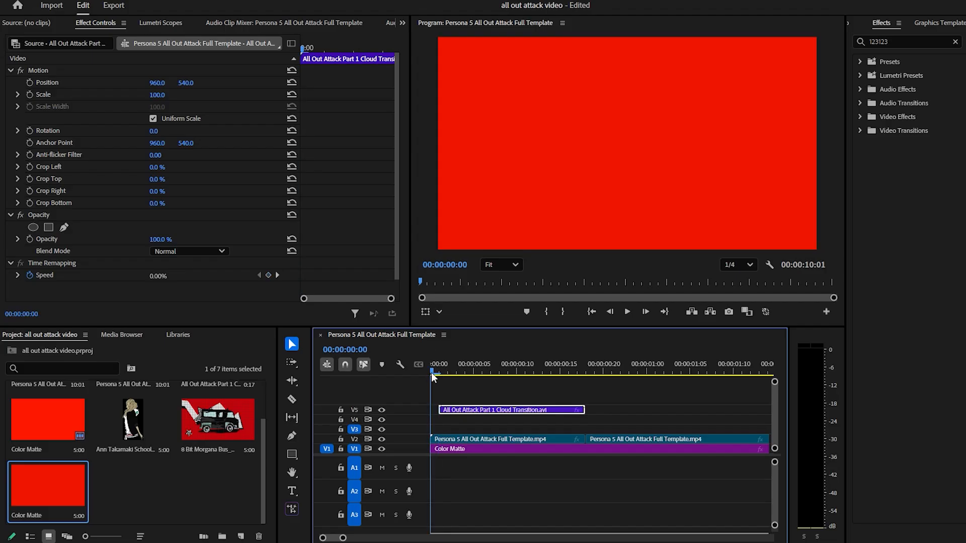
drag(432, 371, 440, 369)
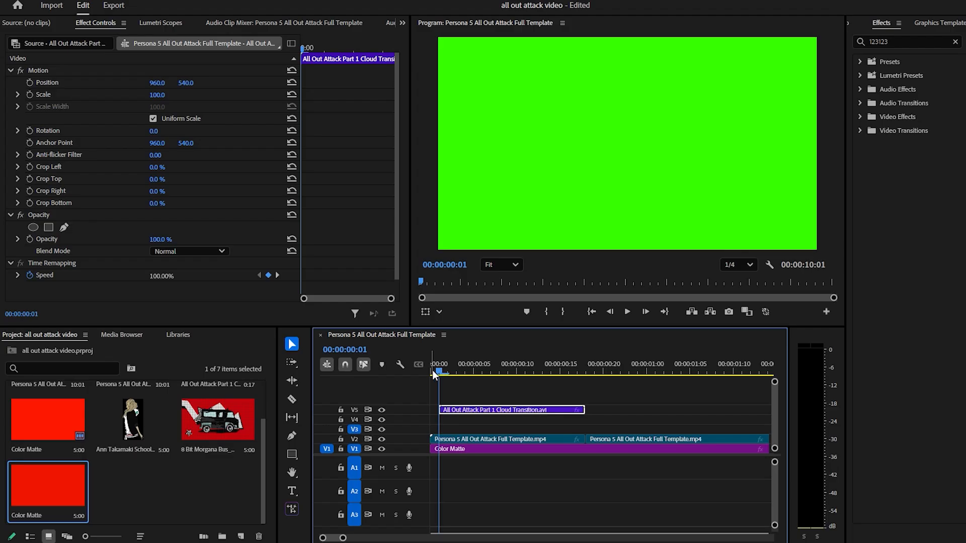
mouse_move(342, 538)
mouse_down()
mouse_move(411, 539)
mouse_move(342, 538)
mouse_up()
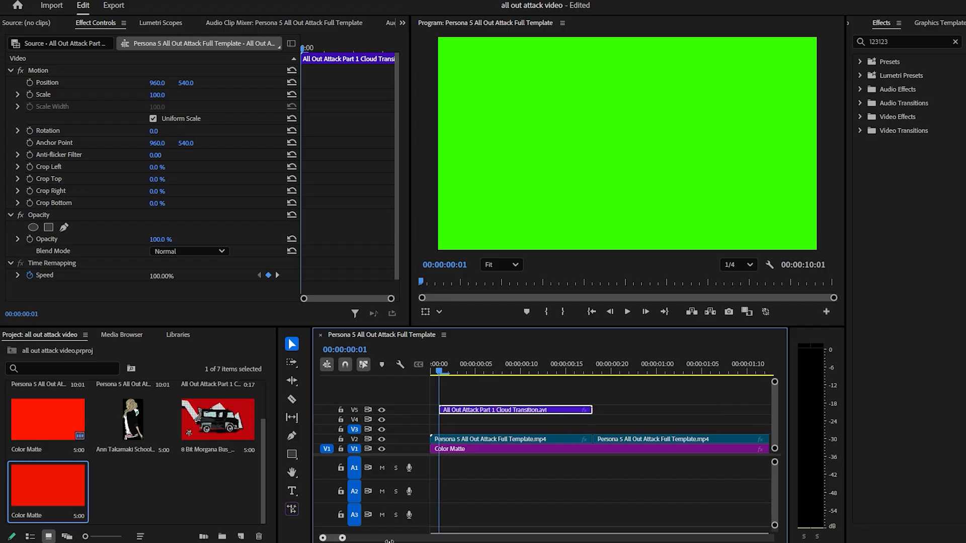
Step: Search the effects for Ultra Key and apply it to the cloud transition clip on track V5
double_click(935, 44)
text(ul)
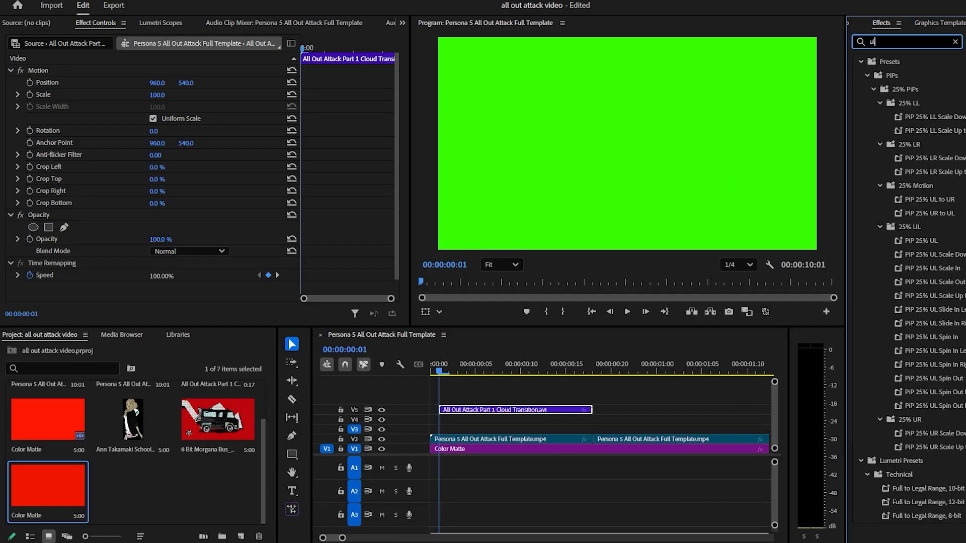
text(tra ke)
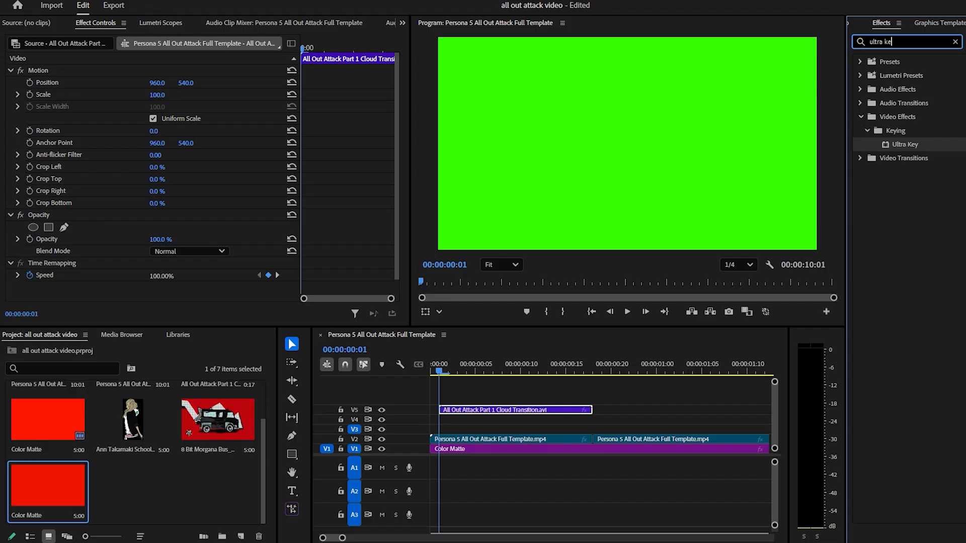
text(y)
drag(909, 143, 507, 413)
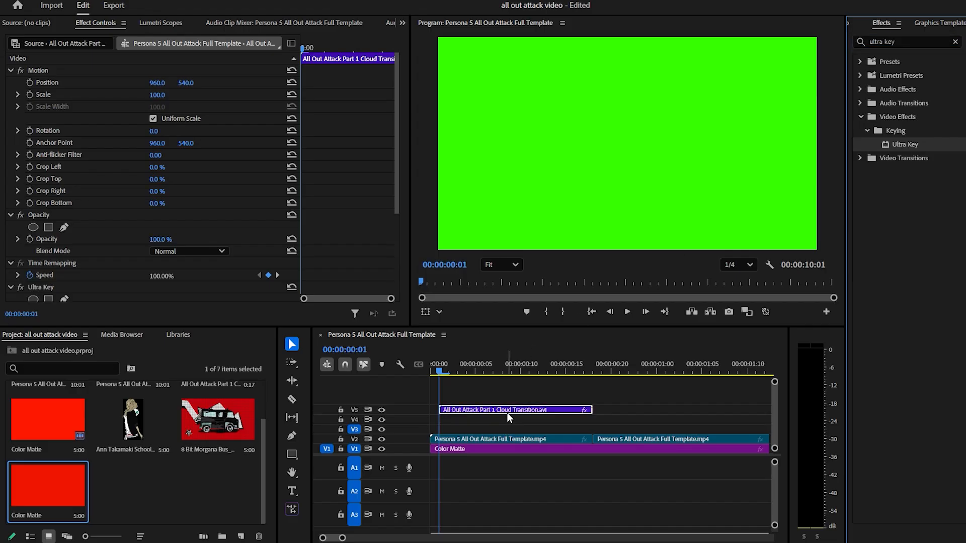
Step: Set the cloud transition clip's Ultra Key color to the green sampled from the preview, and check the keyed result at 00:00:00:13
scroll(163, 267, down, 2)
scroll(163, 266, down, 2)
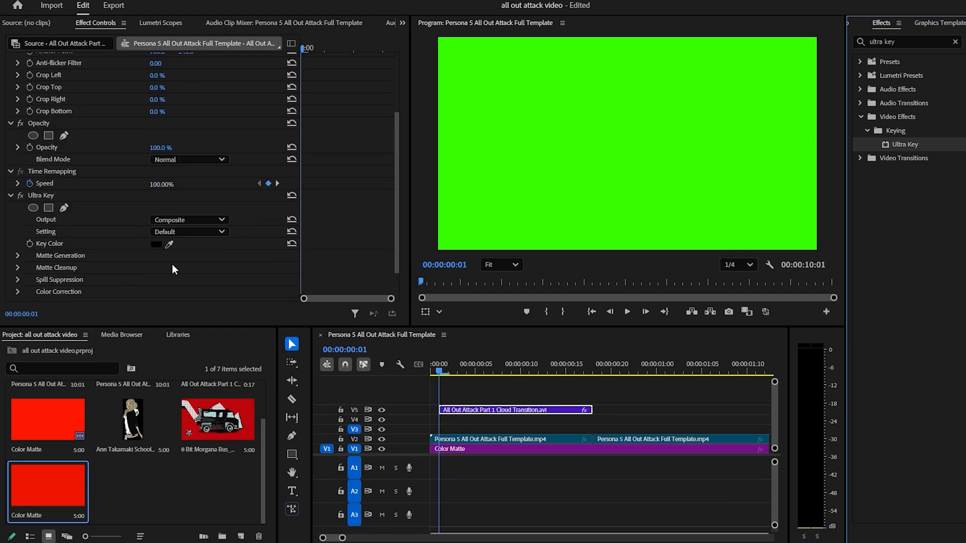
click(169, 245)
click(598, 159)
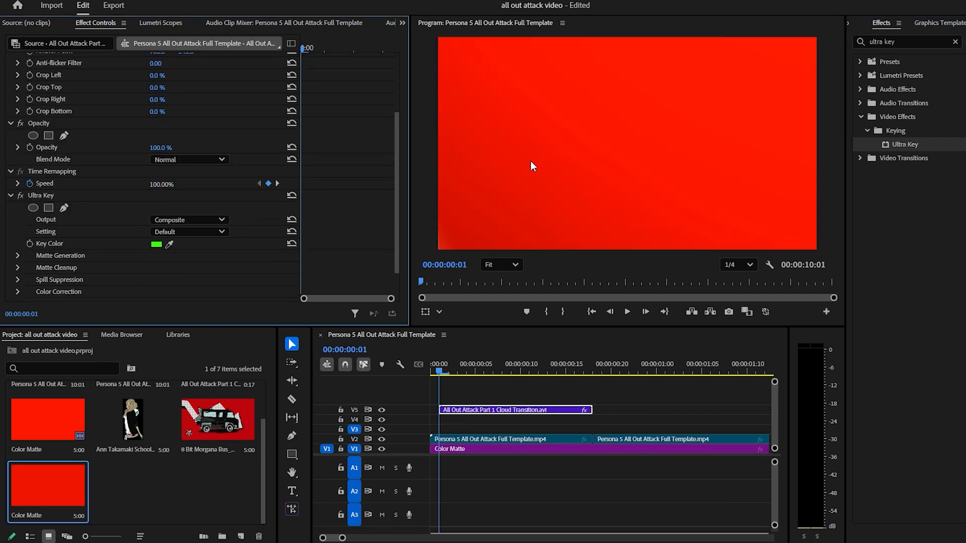
drag(438, 370, 548, 365)
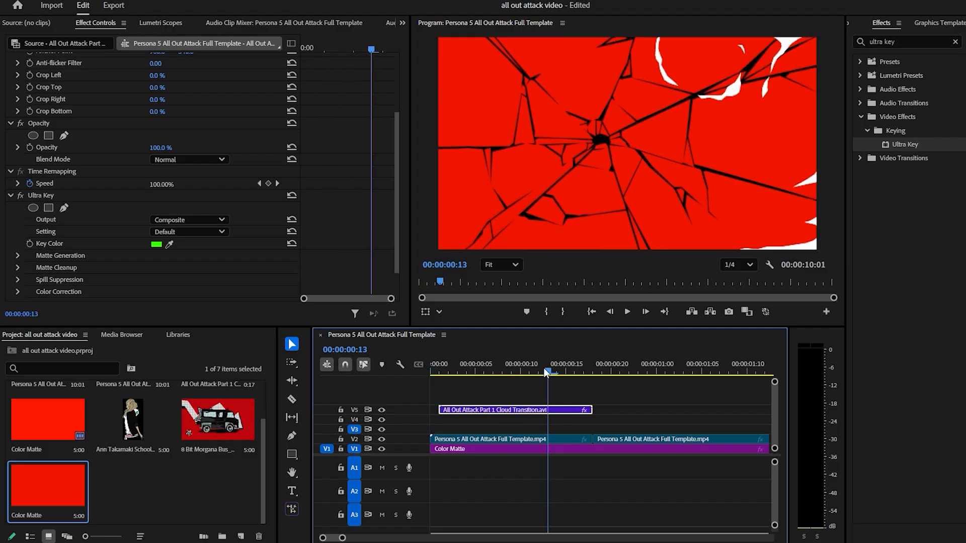
Step: Place Ann Takamaki School.png at the start of track V3 and hide track V5
click(560, 441)
drag(138, 427, 410, 427)
click(381, 409)
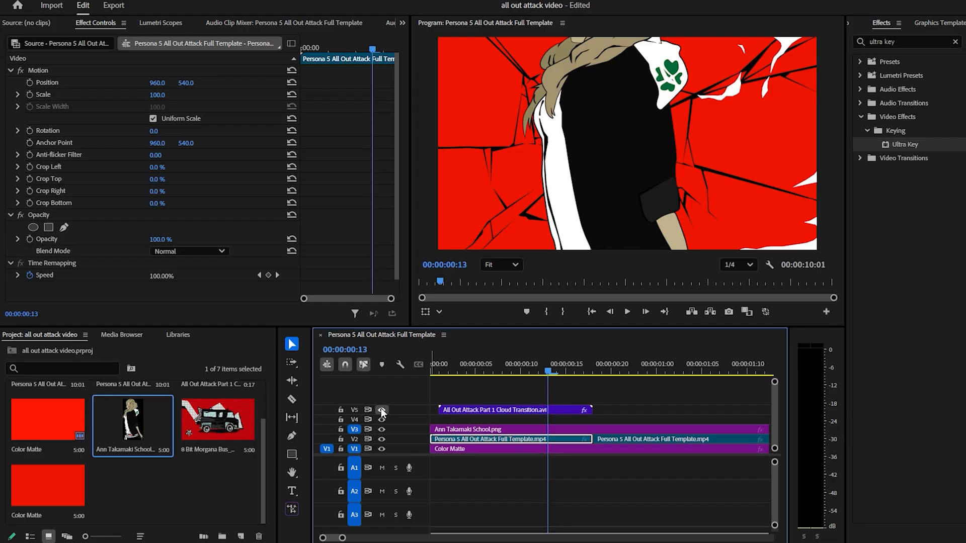
Step: Scale the Ann Takamaki School.png clip on V3 to 38 and make track V5 visible again
click(479, 431)
mouse_move(457, 368)
mouse_down()
mouse_move(440, 368)
mouse_move(461, 370)
mouse_up()
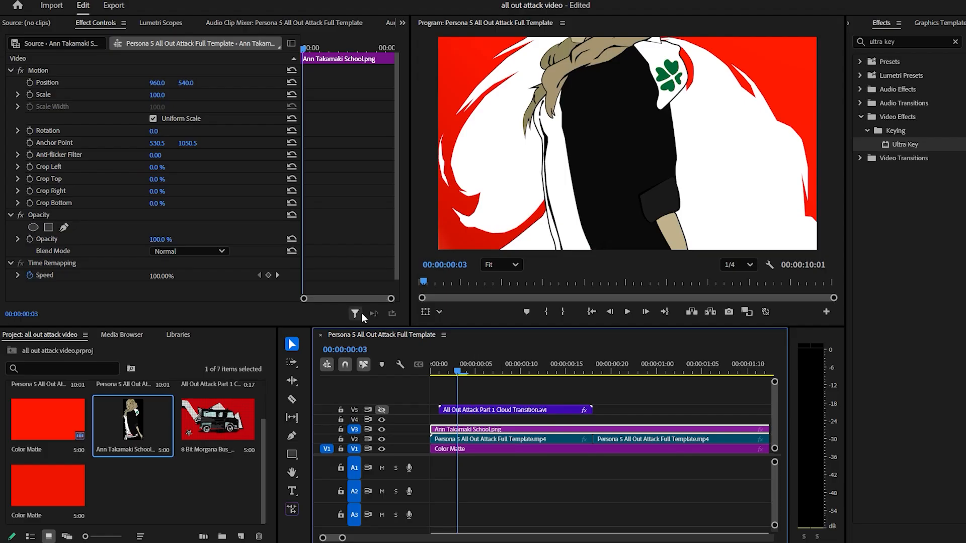
drag(160, 95, 165, 96)
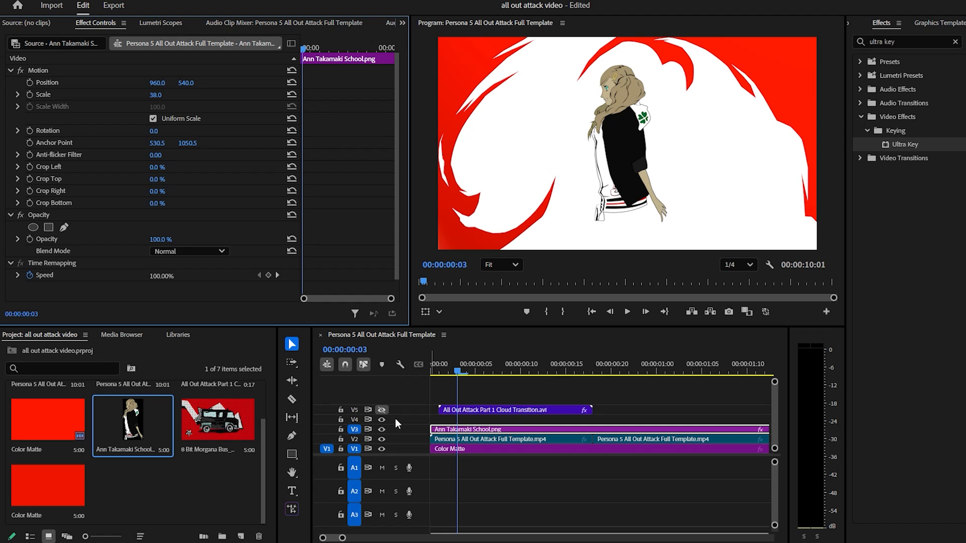
click(382, 409)
Step: Delete the first template segment from track V2 and return the playhead to 00:00:00:00
click(517, 438)
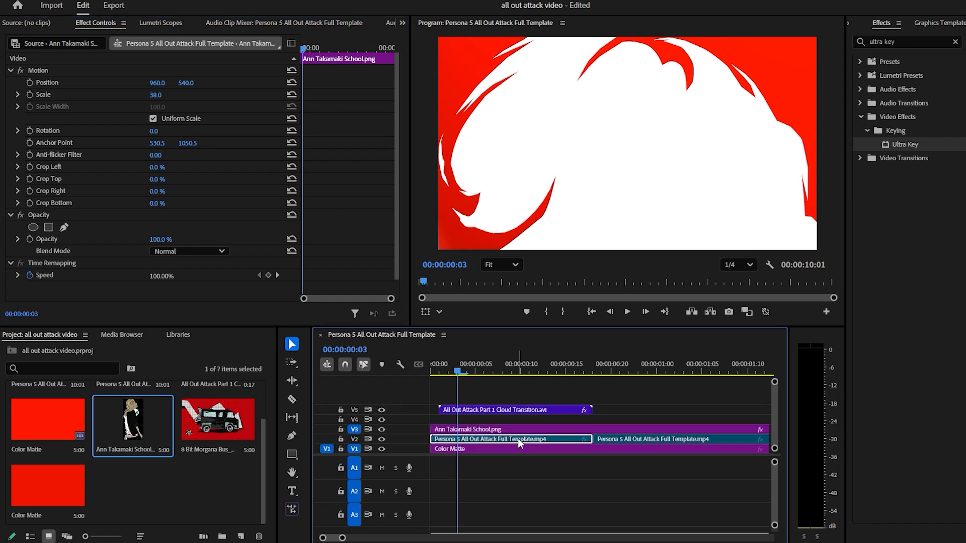
key(Delete)
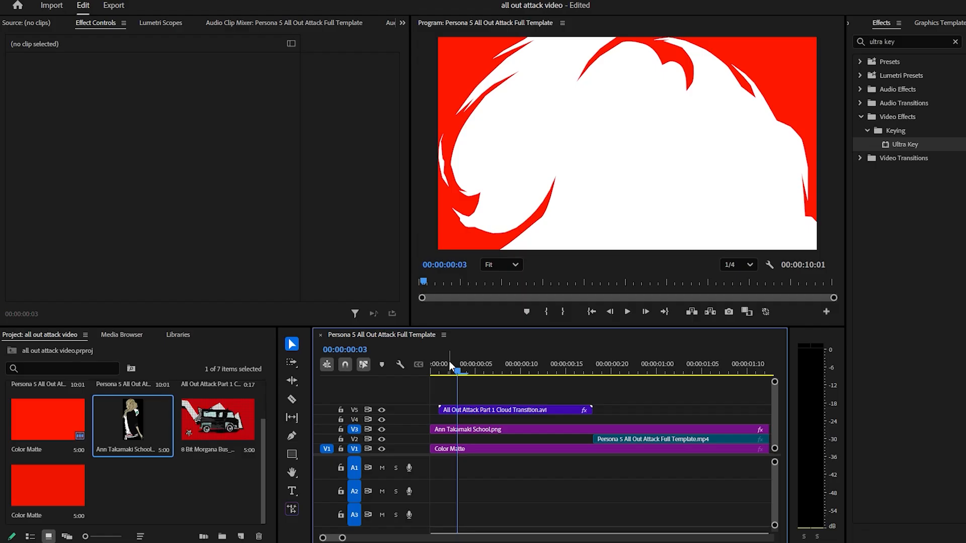
drag(457, 370, 428, 367)
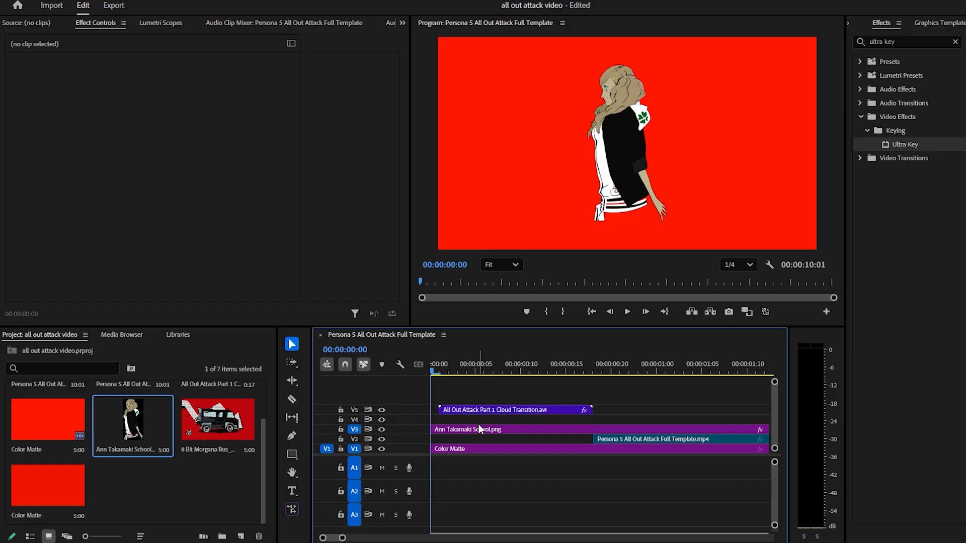
Step: Keyframe the V3 image's position from 960, 540 at 00:00:00:00 to 960, -927 at 00:00:00:03, and return to the start
click(452, 429)
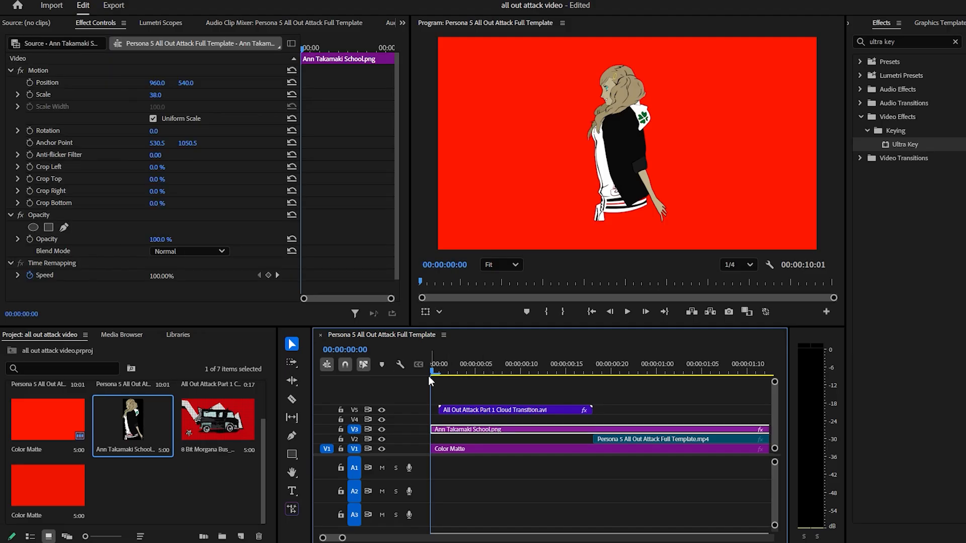
click(29, 82)
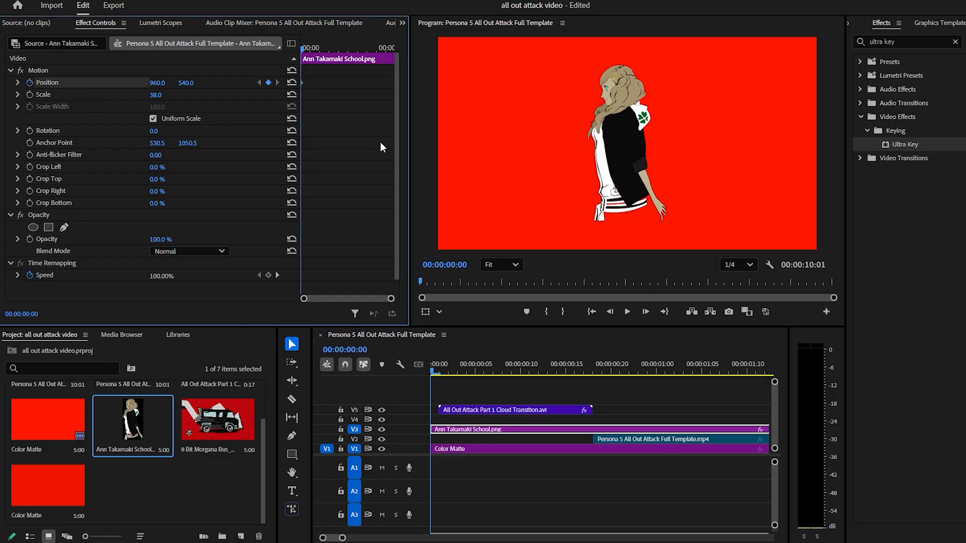
mouse_move(316, 47)
mouse_down()
mouse_move(358, 48)
mouse_move(305, 55)
mouse_up()
mouse_move(186, 83)
mouse_down()
mouse_move(75, 84)
mouse_move(190, 83)
mouse_up()
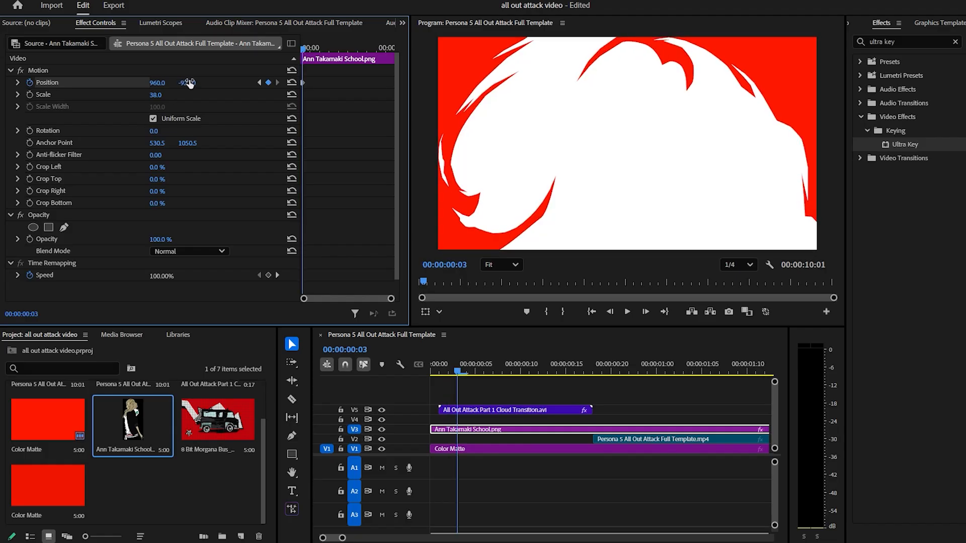
drag(304, 44, 292, 47)
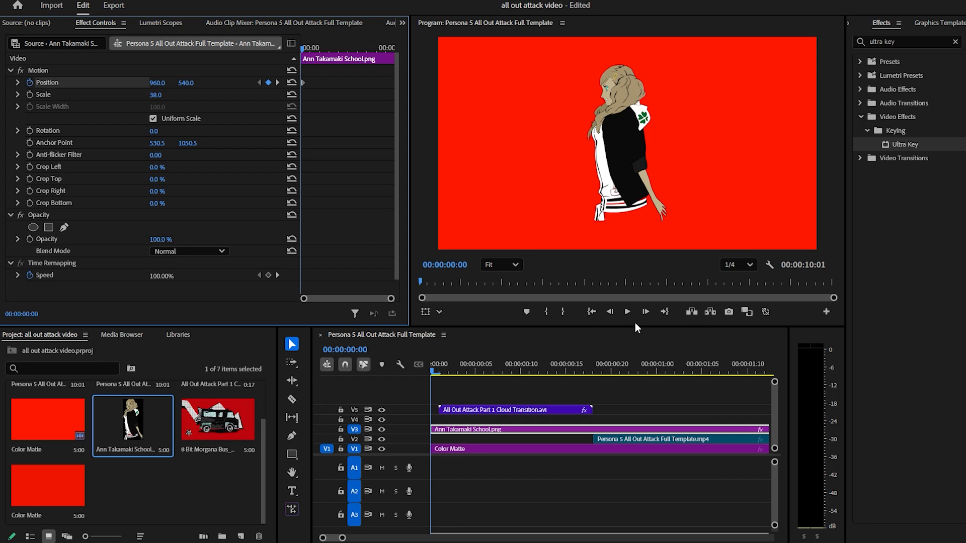
click(430, 372)
Step: Trim the end of the V3 image clip to 00:00:00:19 and return the playhead to the start
drag(430, 364, 602, 364)
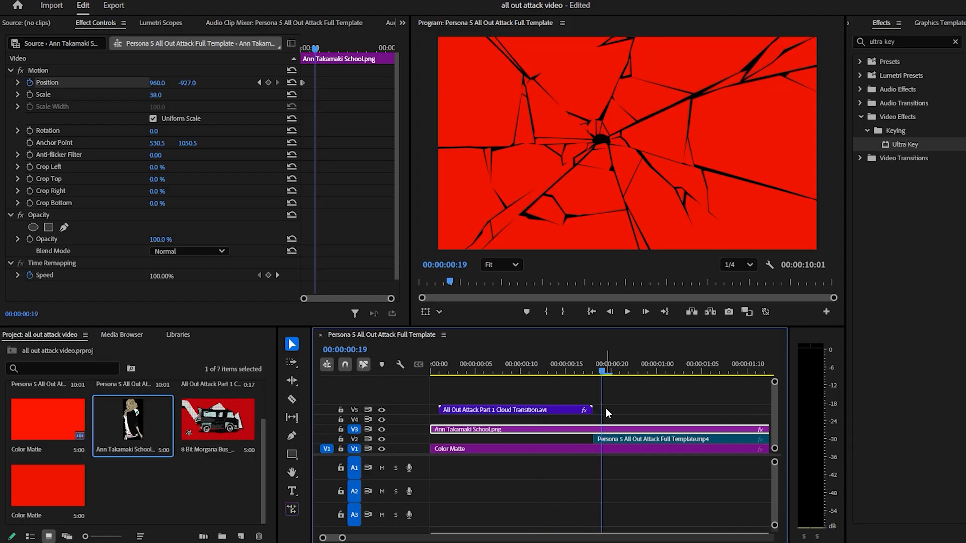
drag(343, 538, 366, 539)
drag(711, 429, 473, 429)
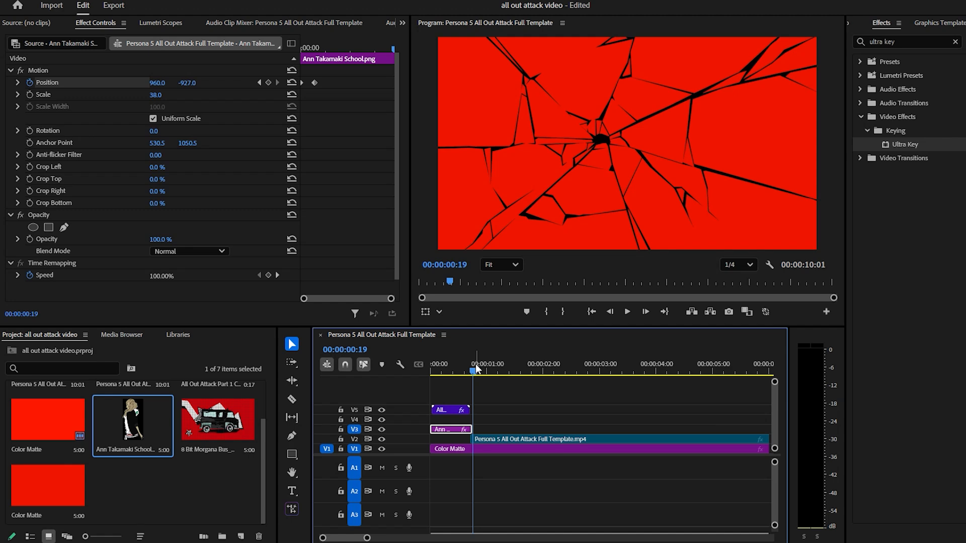
drag(476, 364, 431, 369)
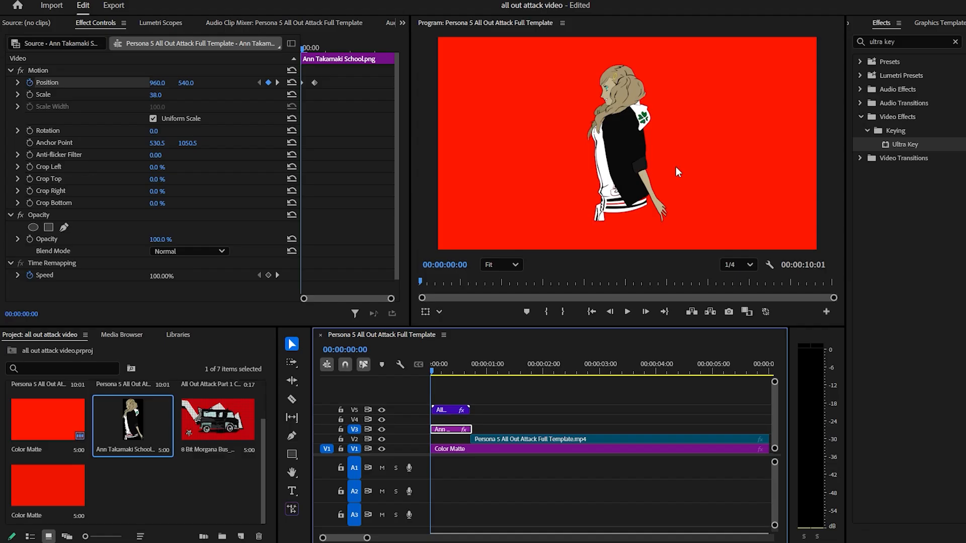
Step: Split the remaining template clip on track V2 at 00:00:02:05
drag(464, 373, 557, 373)
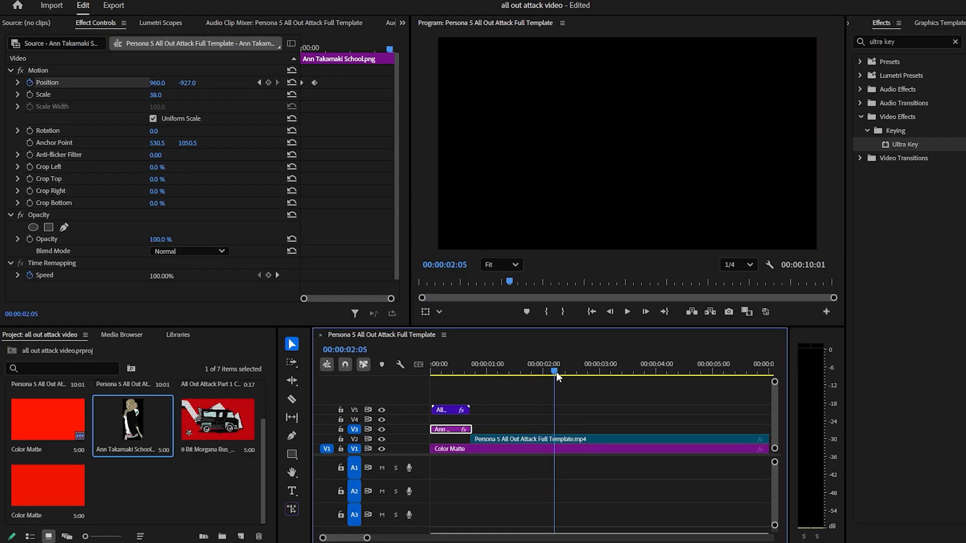
click(554, 439)
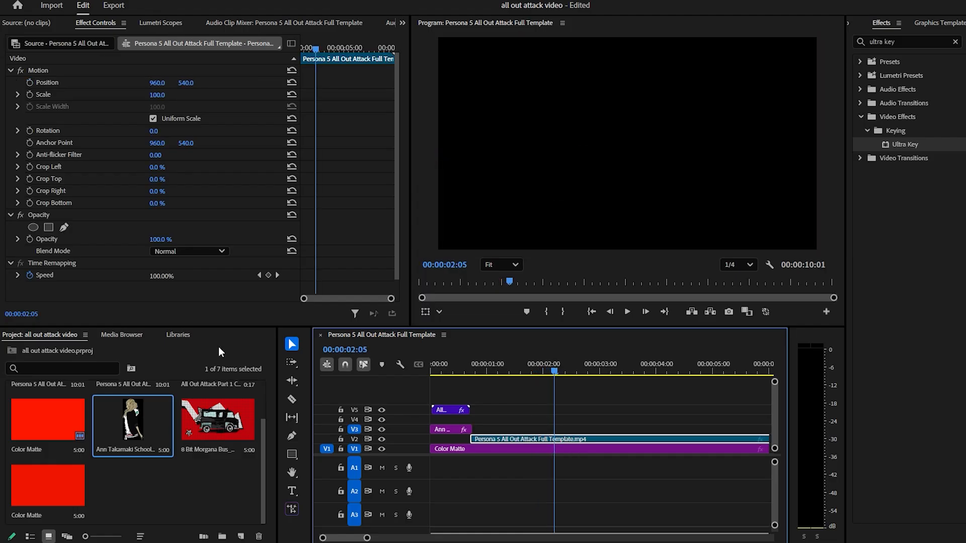
click(292, 399)
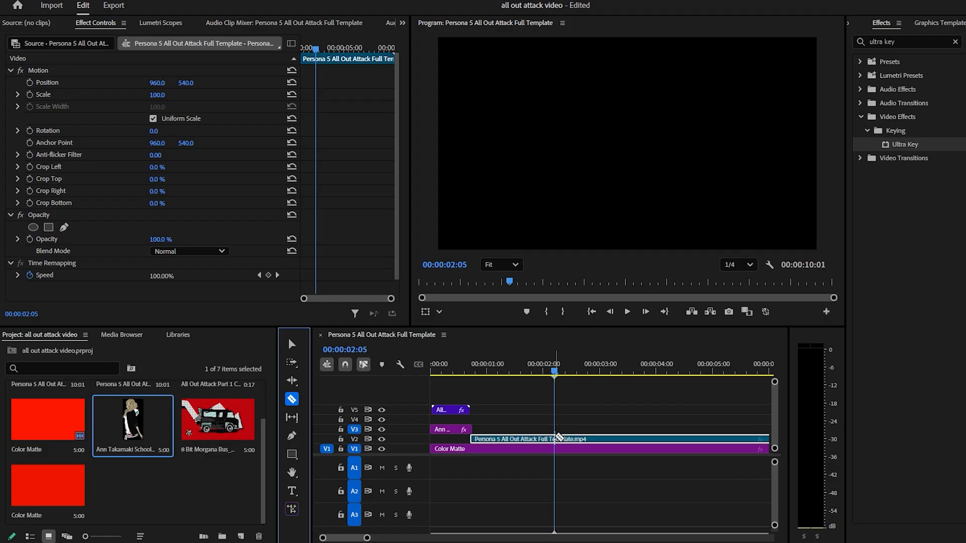
click(554, 440)
key(v)
Step: Apply Ultra Key to the first V2 template segment and sample its key color from a green shard at 00:00:01:08
drag(512, 373, 493, 375)
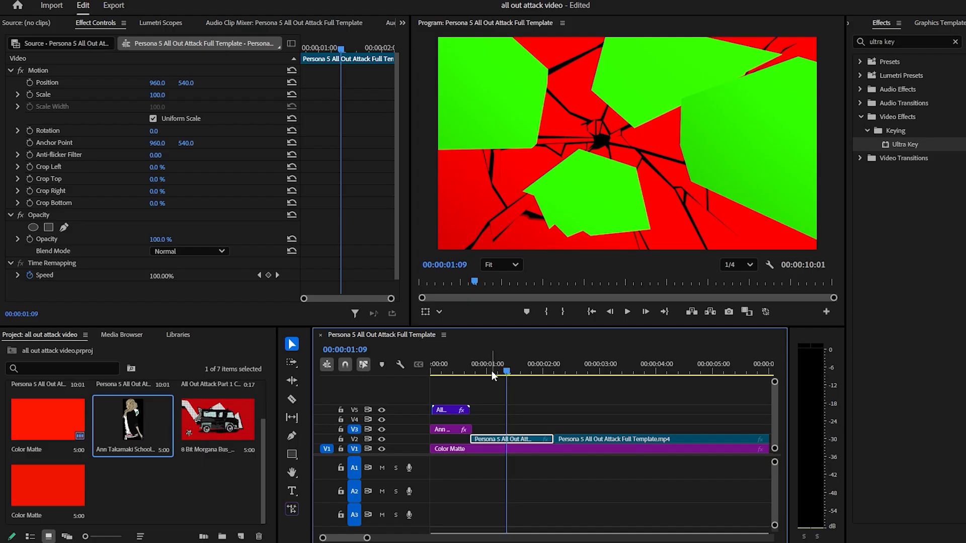
drag(442, 374, 504, 383)
drag(914, 147, 503, 444)
scroll(156, 244, down, 1)
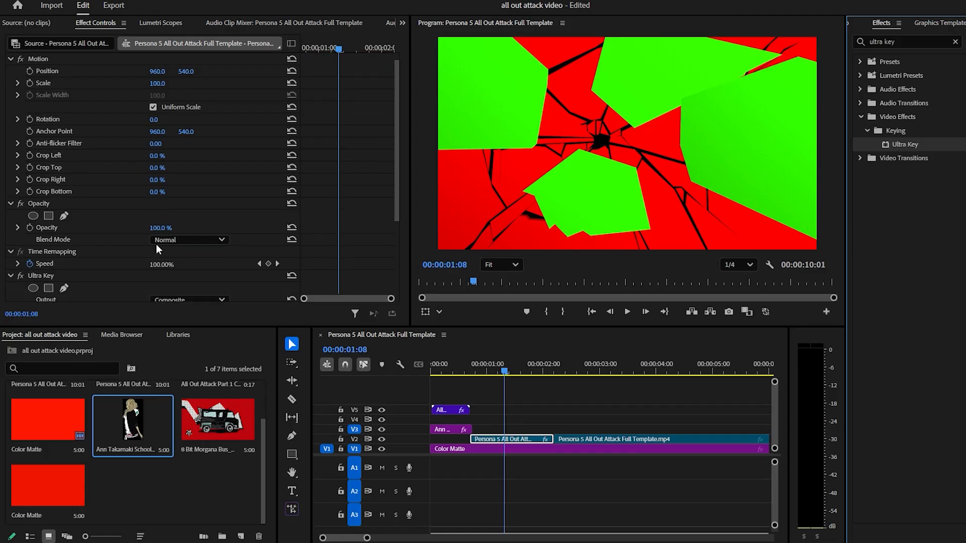
scroll(174, 268, down, 4)
click(170, 209)
click(504, 130)
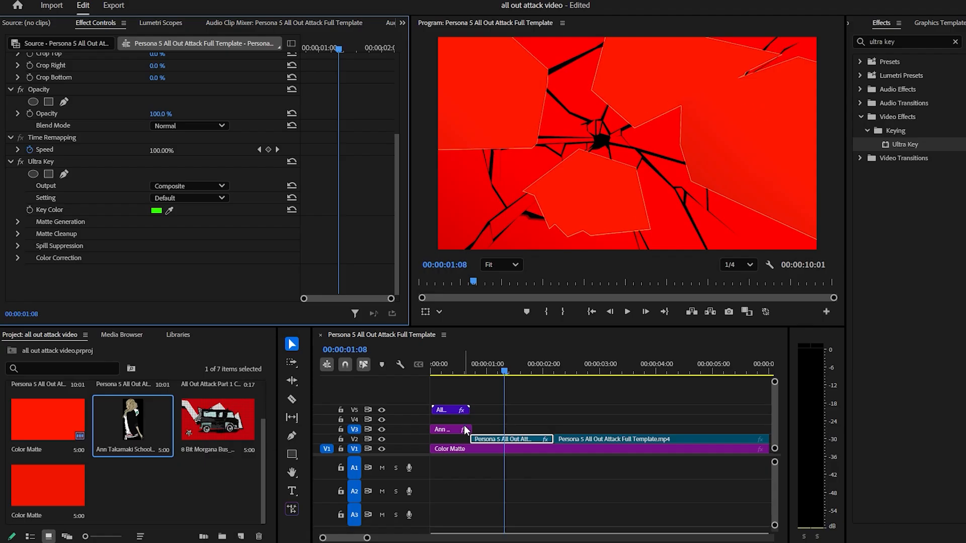
Step: Move the cloud transition clip above V6 and add Ann Takamaki School.png after the first image on V3, trimmed to the keyed template segment's end
drag(159, 424, 457, 382)
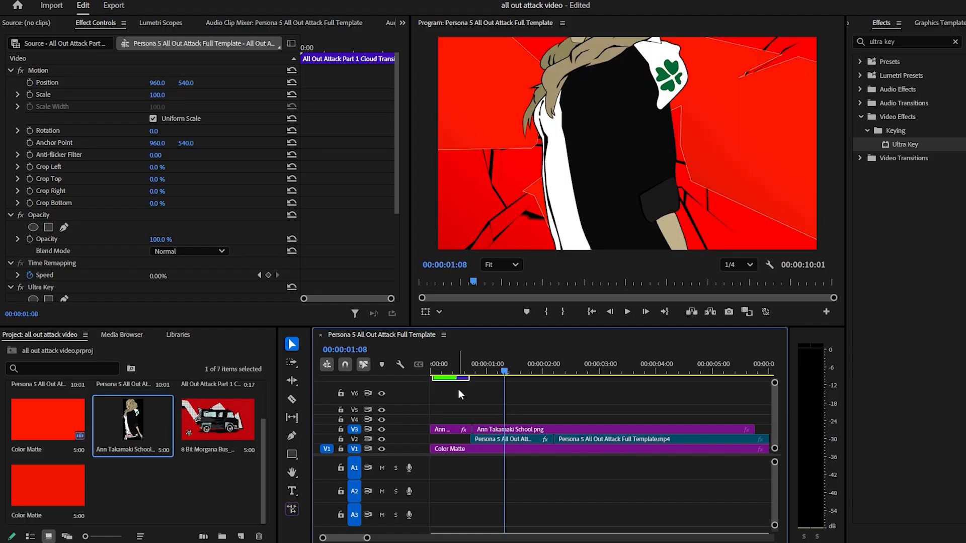
drag(759, 426, 552, 429)
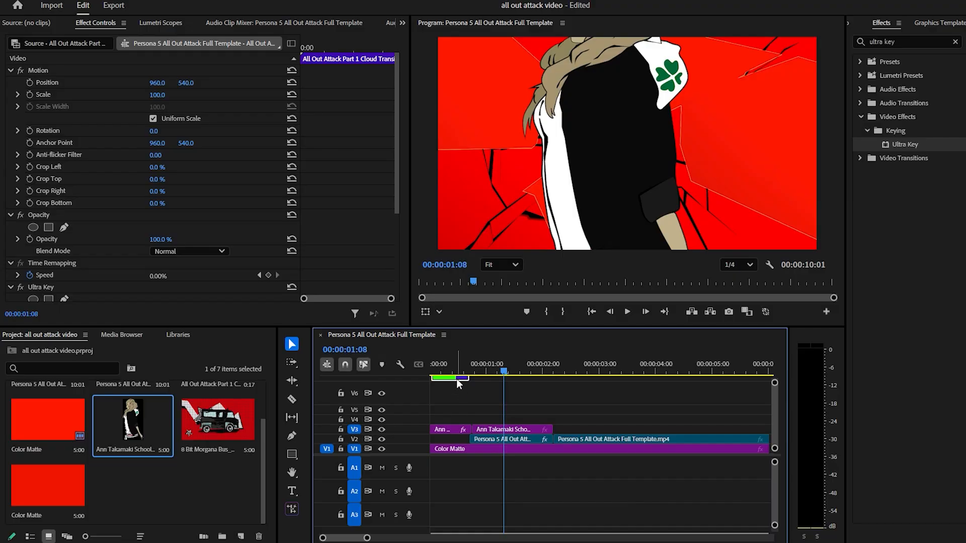
Step: Scale the second image on V3 to 30 and move the keyed template segment from V2 to V4
click(498, 430)
drag(157, 94, 121, 95)
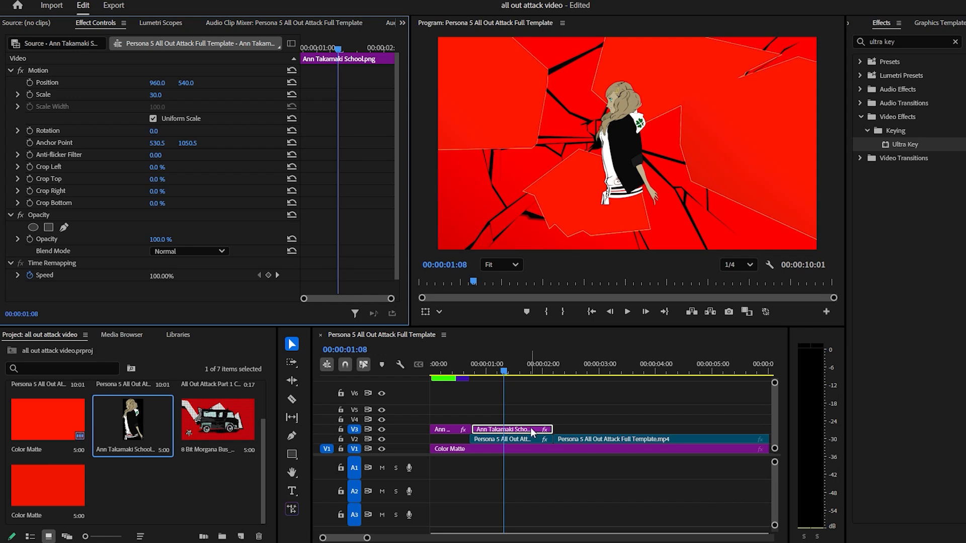
click(777, 425)
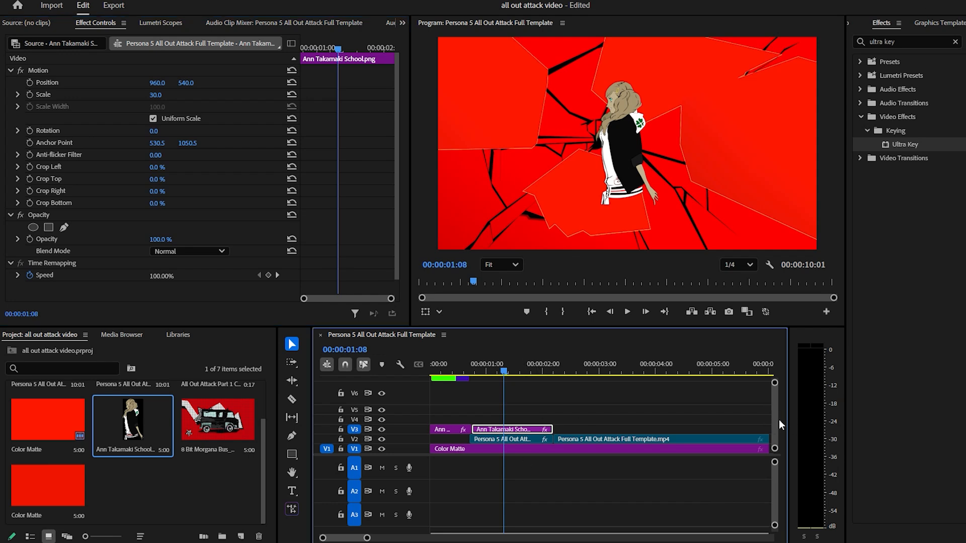
drag(492, 439, 494, 422)
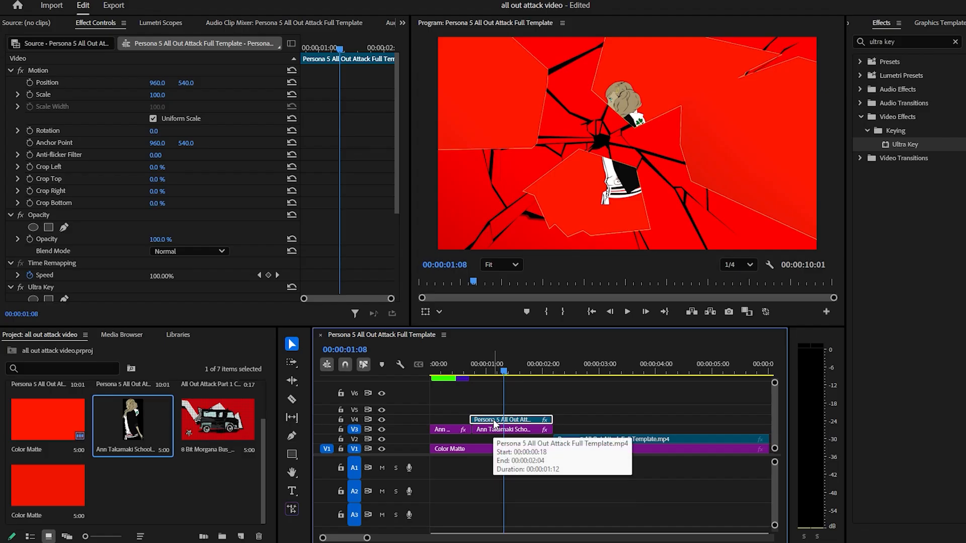
Step: Set the second V3 image's position to 759, 1031 so the character sits inside the lower central shard
click(496, 430)
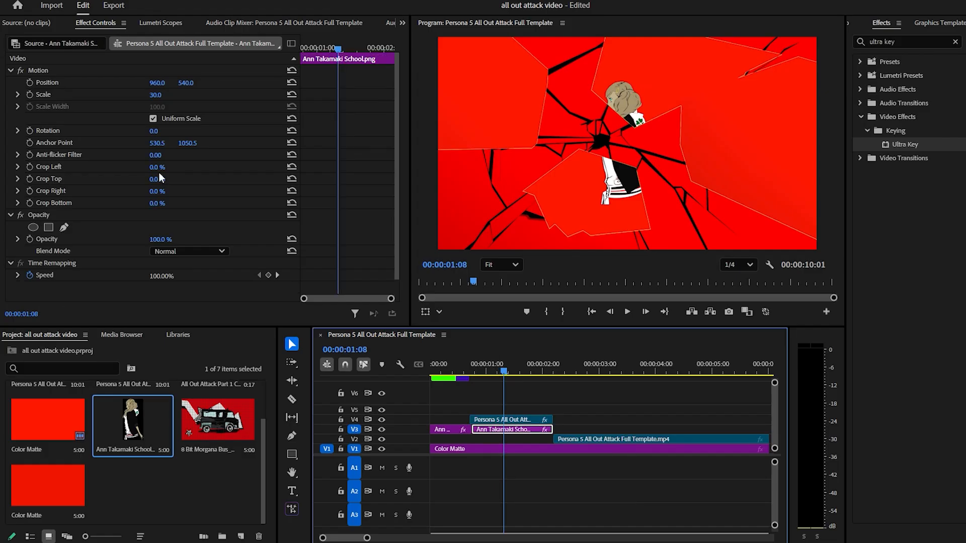
drag(187, 87, 35, 86)
drag(164, 87, 399, 87)
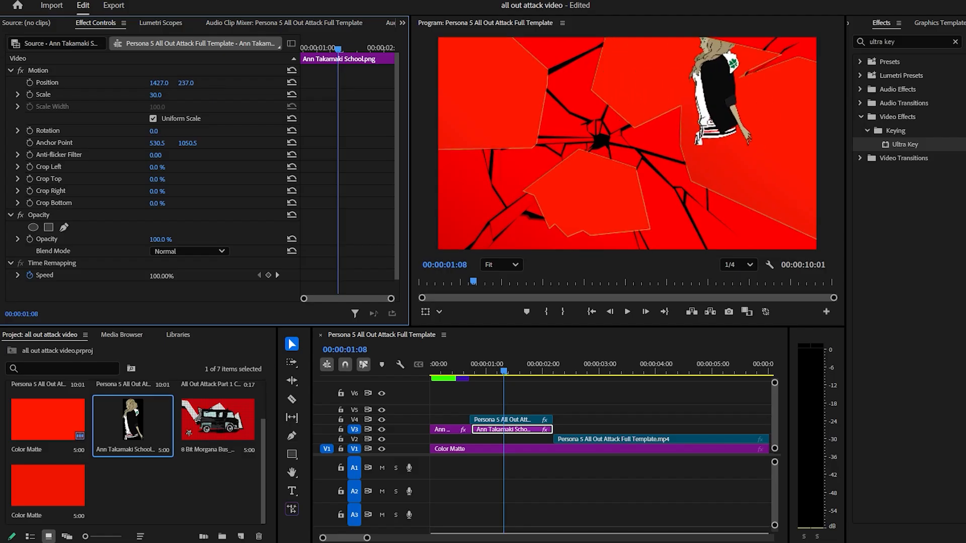
drag(183, 86, 373, 87)
drag(159, 82, 392, 83)
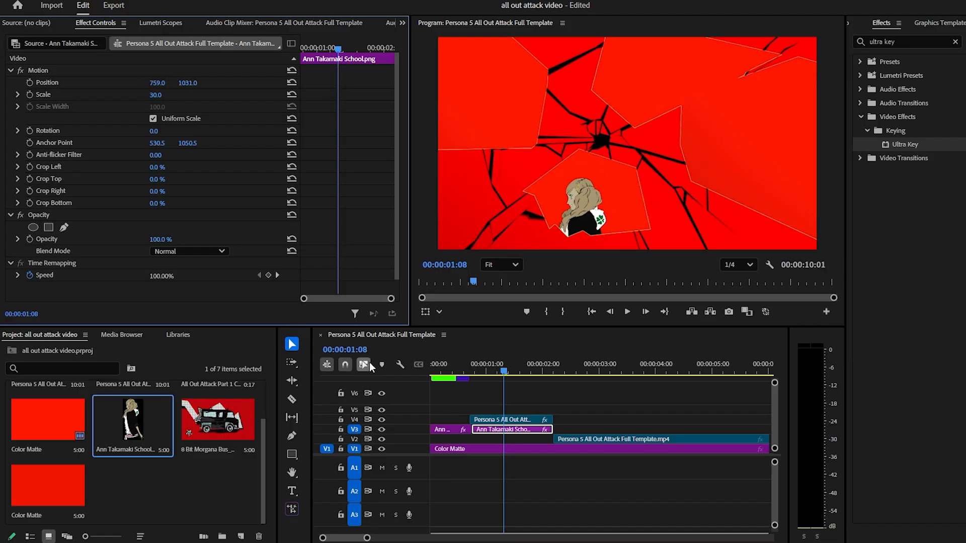
Step: Move the keyed template segment to V6 and add Ann Takamaki School.png on V5 beneath it, trimmed to the same end
drag(271, 481, 502, 393)
click(490, 424)
drag(513, 410, 505, 411)
drag(753, 410, 553, 410)
Step: Set the V5 image's position to 1807, 1305 so the character's face fills the large shard on the right
drag(180, 85, 406, 84)
drag(151, 85, 578, 85)
drag(189, 84, 347, 84)
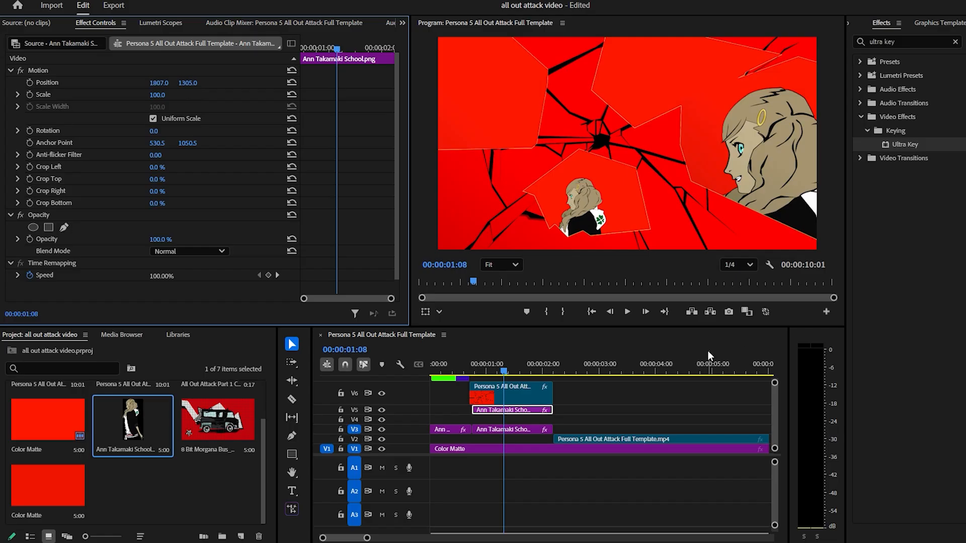
Step: Keyframe the V5 image's scale from 100 at 00:00:00:20 so the character grows slightly larger by 00:00:01:23
mouse_move(475, 365)
mouse_down()
mouse_move(484, 365)
mouse_move(478, 370)
mouse_up()
click(474, 410)
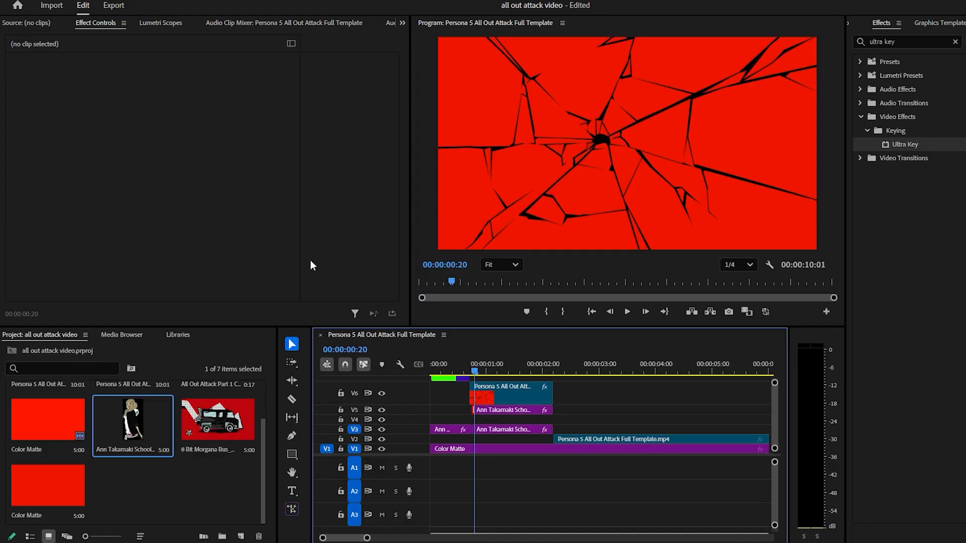
click(491, 407)
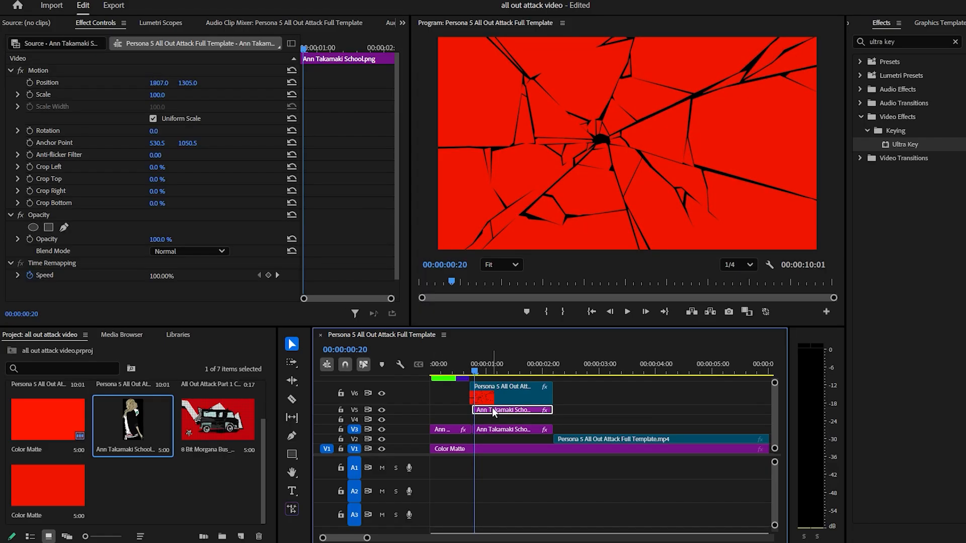
click(31, 95)
drag(325, 49, 382, 55)
drag(166, 99, 171, 99)
Step: Keyframe the second V3 image's scale from 38 at 00:00:00:20 down to 30 at 00:00:01:23
click(504, 431)
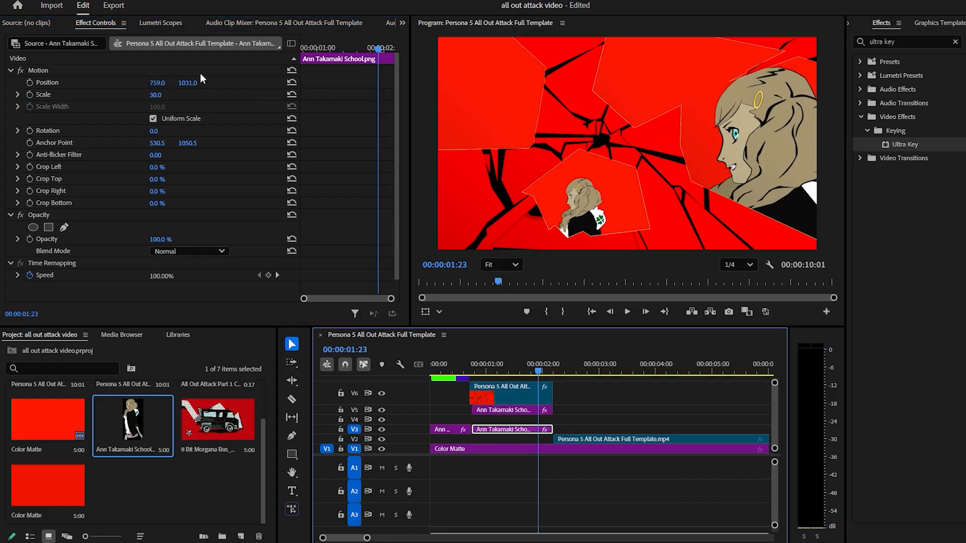
click(30, 94)
drag(309, 49, 305, 51)
drag(155, 94, 356, 66)
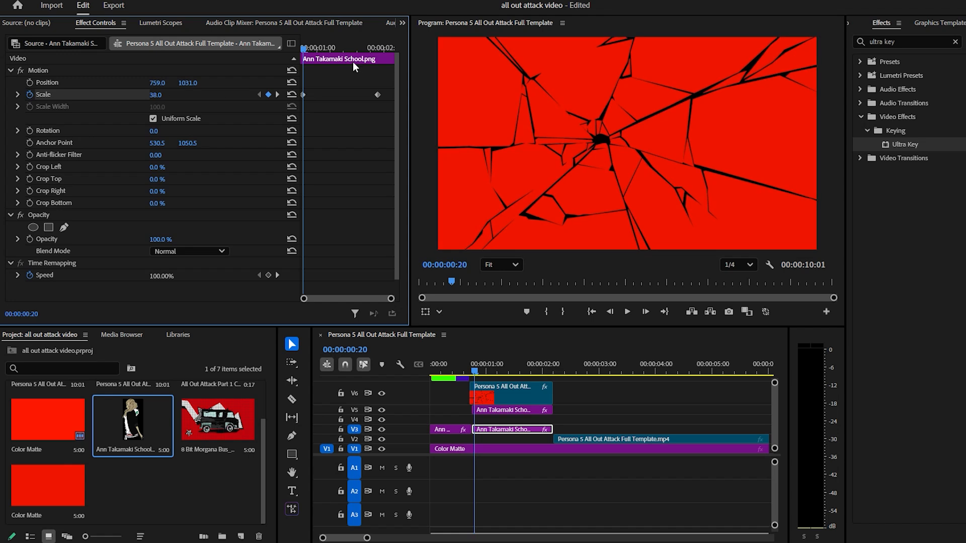
drag(305, 48, 357, 53)
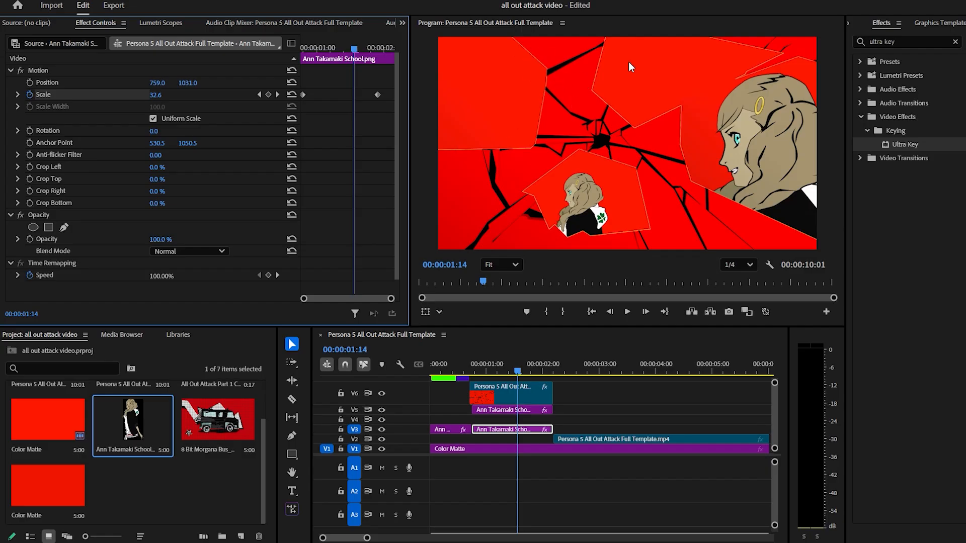
Step: Enlarge the second V3 image to a scale of 517 with a final keyframe near the end of its clip
drag(355, 45, 390, 59)
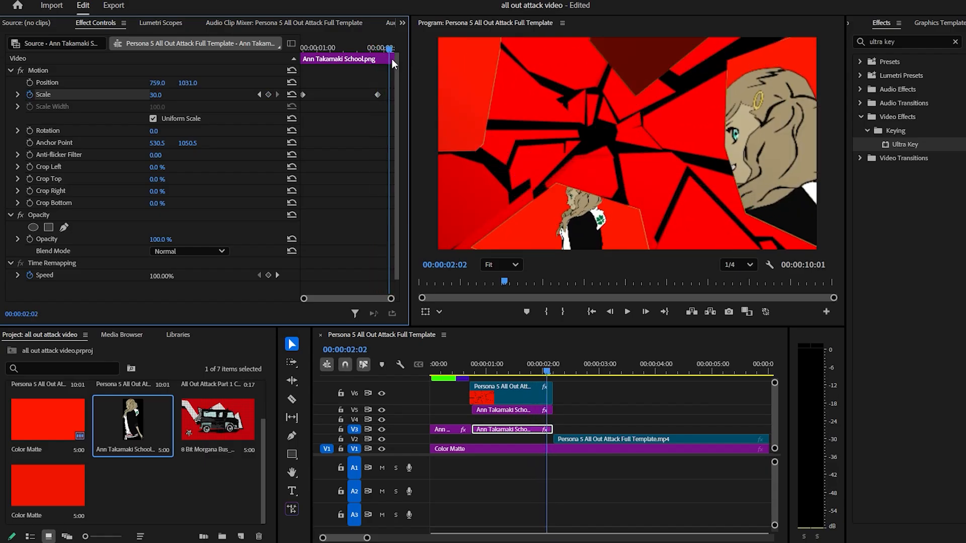
mouse_move(391, 58)
mouse_down()
mouse_move(379, 58)
mouse_move(390, 50)
mouse_up()
drag(155, 95, 400, 94)
Step: Split the unkeyed template clip on V2 at 00:00:04:21, where the frame turns fully white
drag(545, 372, 623, 358)
click(626, 312)
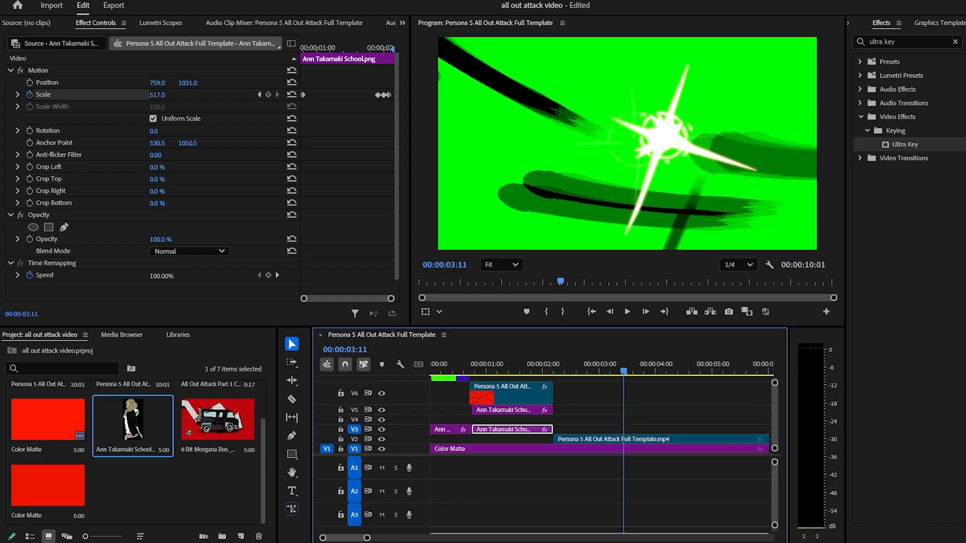
drag(357, 538, 358, 538)
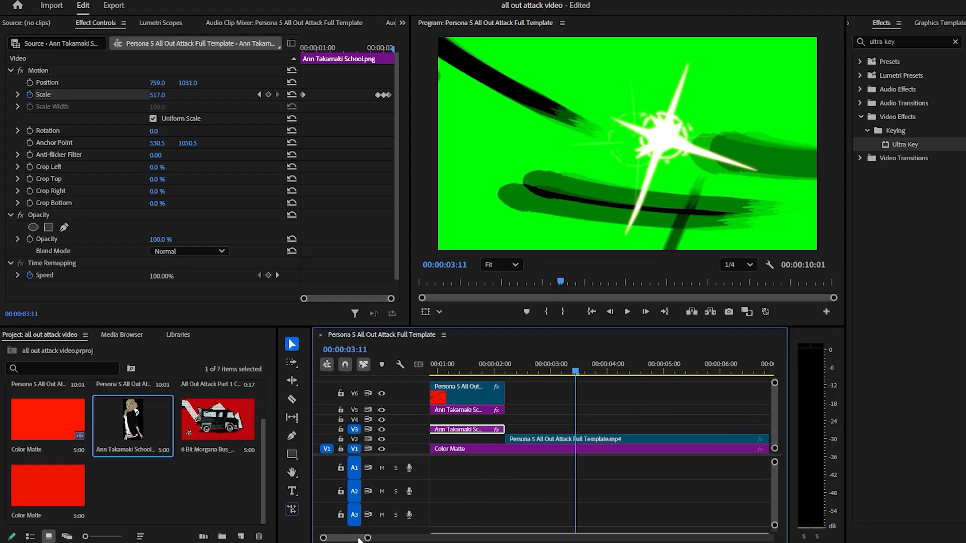
drag(533, 369, 608, 371)
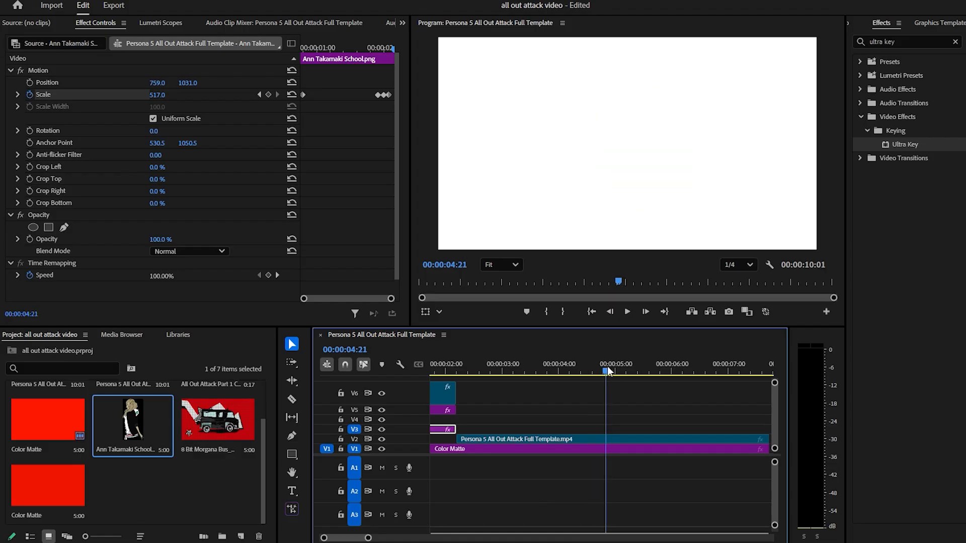
click(292, 399)
click(607, 439)
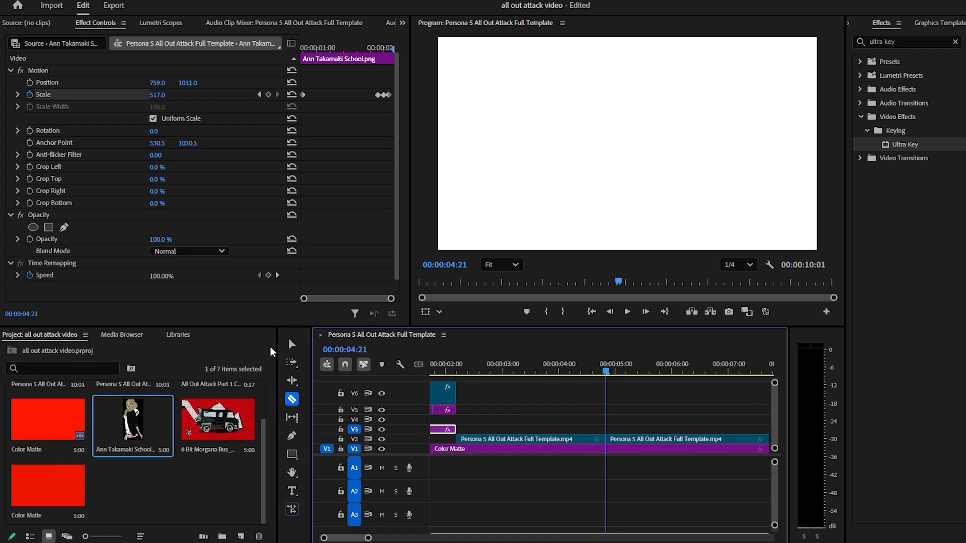
click(293, 344)
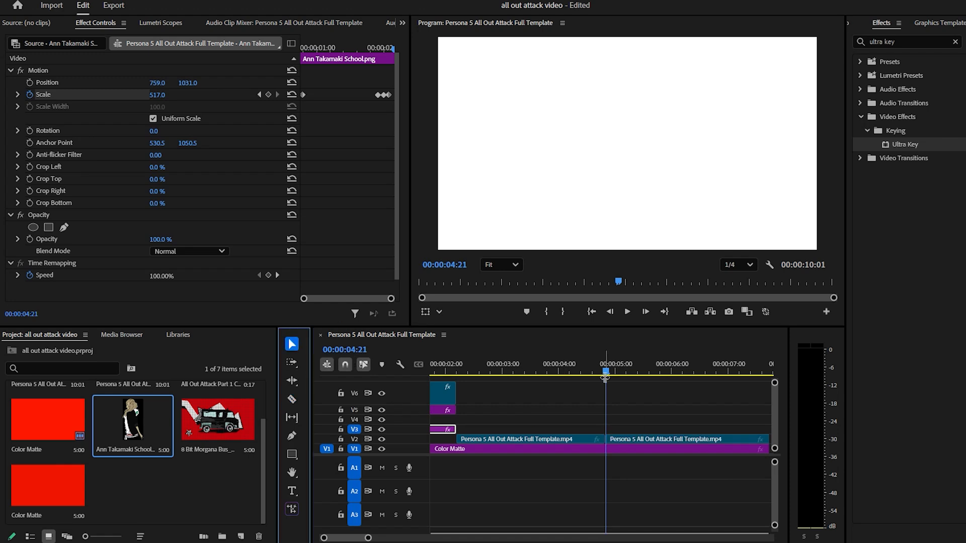
Step: Apply Ultra Key to the V2 template segment before the new cut and sample its green background as the key color
drag(606, 373, 573, 377)
click(549, 438)
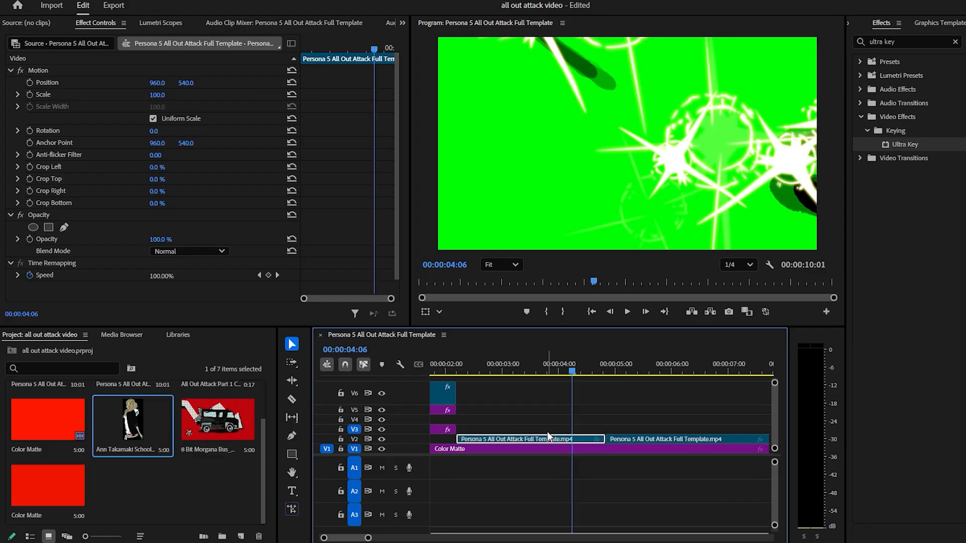
click(489, 371)
click(503, 372)
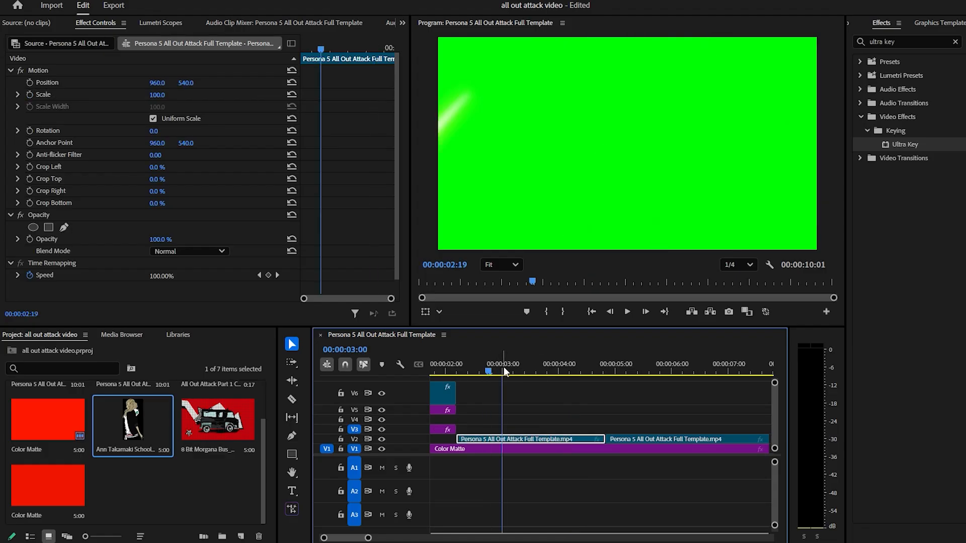
drag(919, 144, 553, 438)
scroll(175, 232, down, 5)
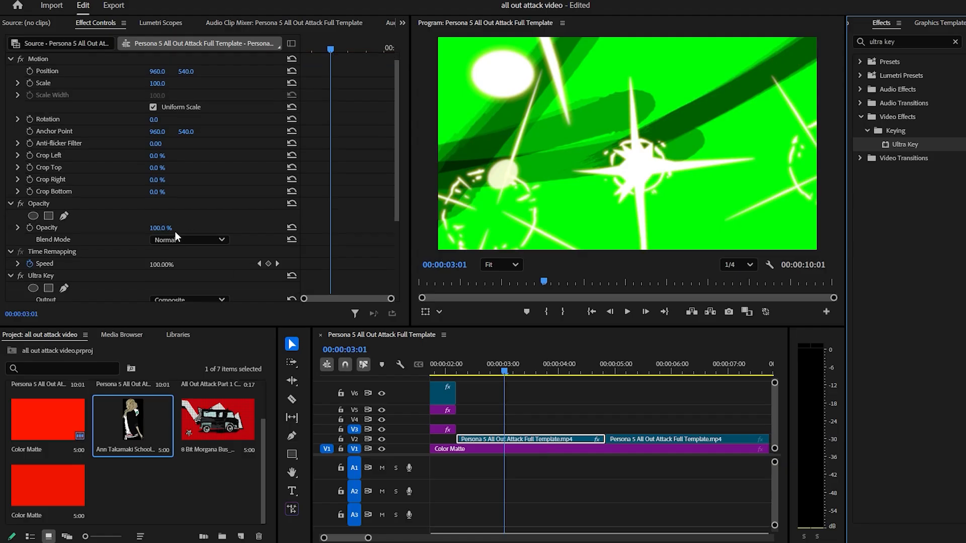
drag(168, 209, 600, 213)
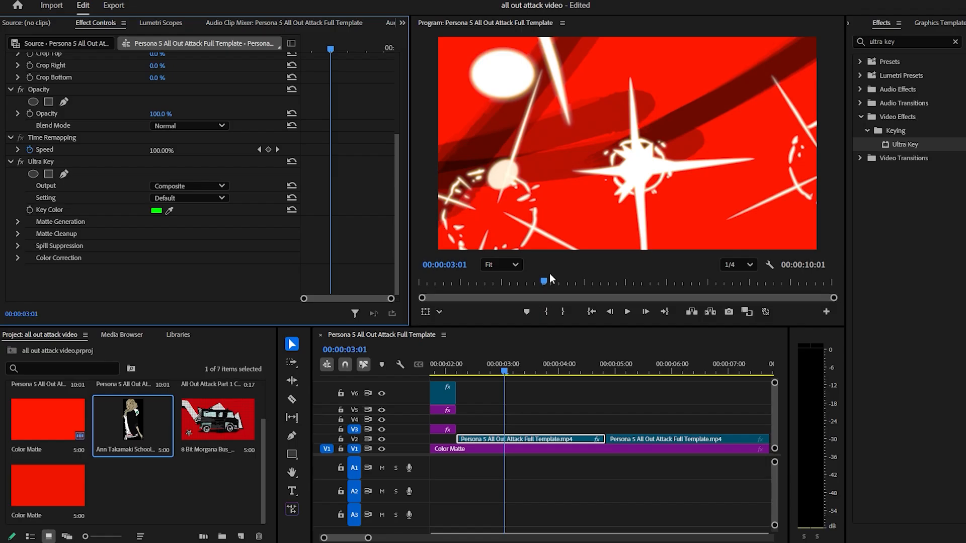
Step: Move the newly keyed template segment to V5 and add Ann Takamaki School.png on V4 beneath it, trimmed to the same end
click(473, 371)
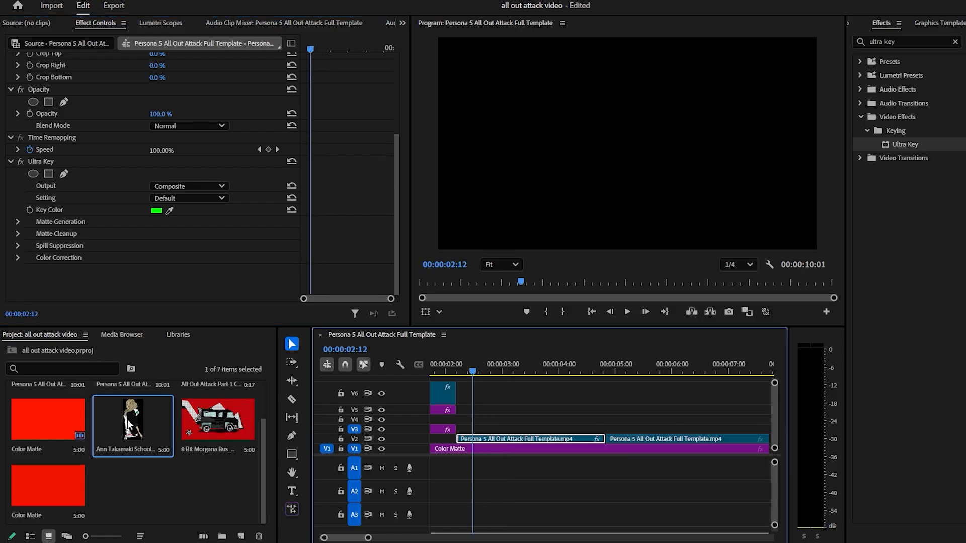
drag(502, 439, 500, 414)
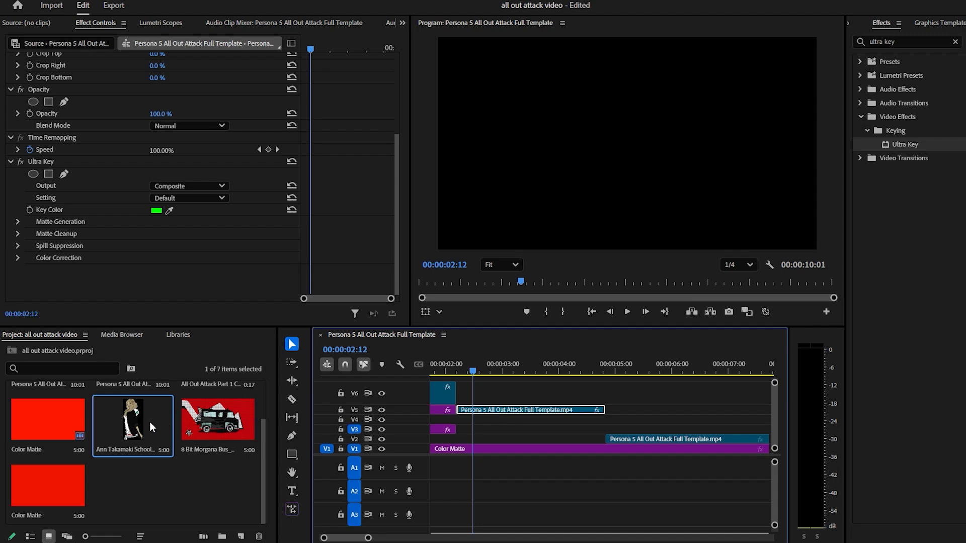
drag(143, 420, 458, 421)
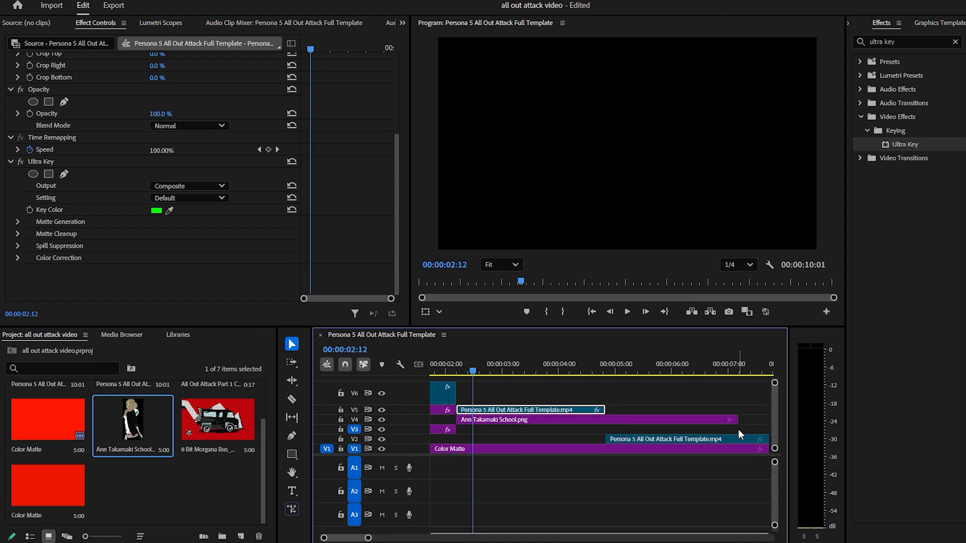
drag(742, 419, 605, 420)
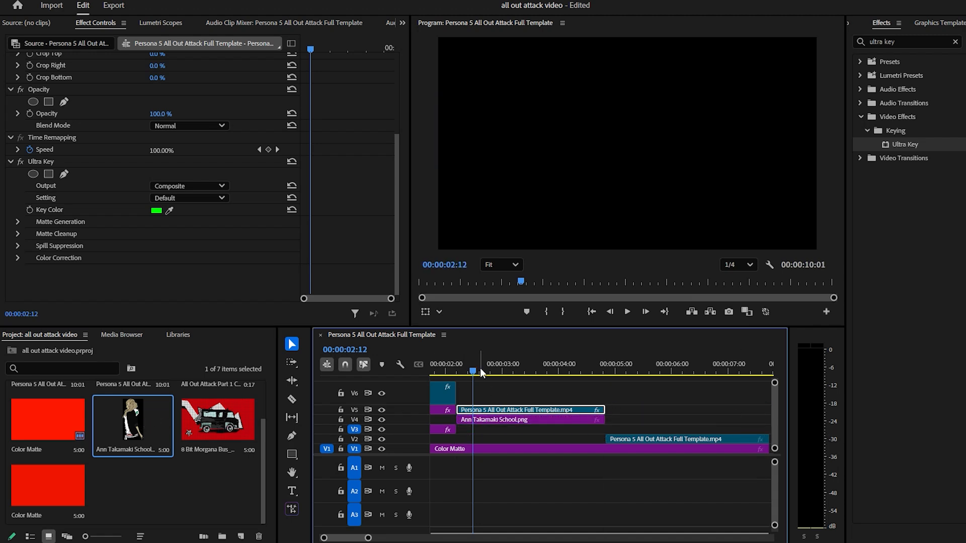
Step: Scale the new V4 character image to 27 so the whole figure fits in the frame
click(488, 369)
drag(491, 359, 505, 360)
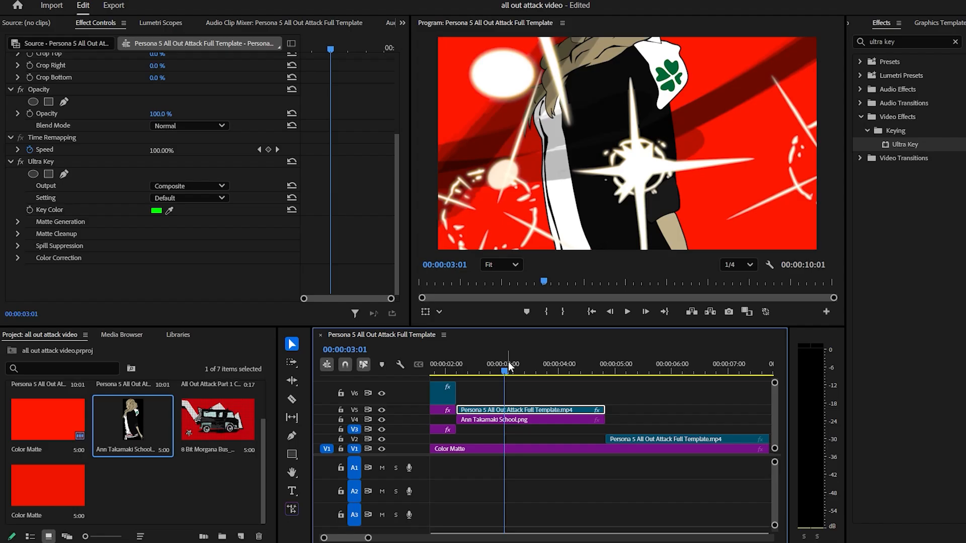
click(523, 419)
click(187, 83)
drag(169, 96, 133, 96)
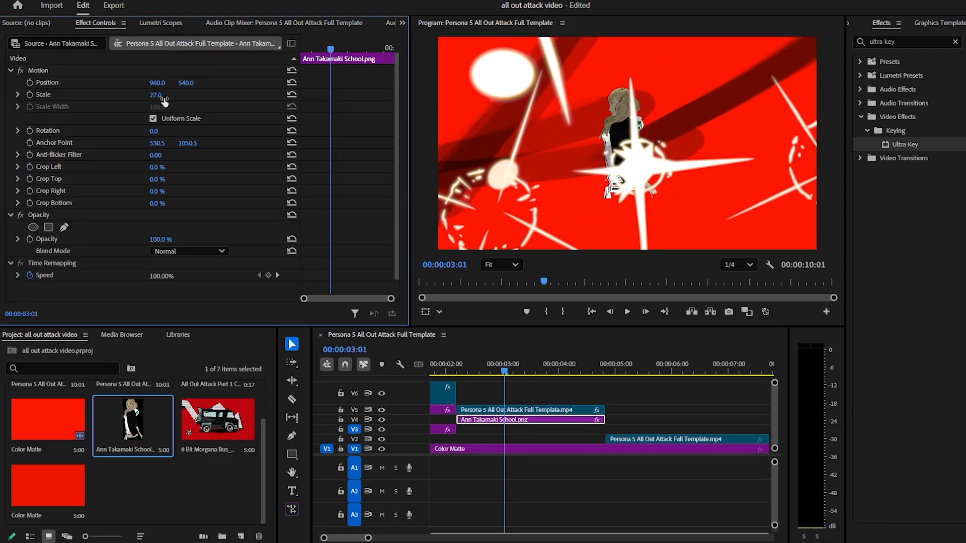
Step: Turn the V4 character into a black silhouette with Lumetri Color by lowering exposure, highlights, shadows, whites and blacks to their minimum
drag(495, 367, 471, 372)
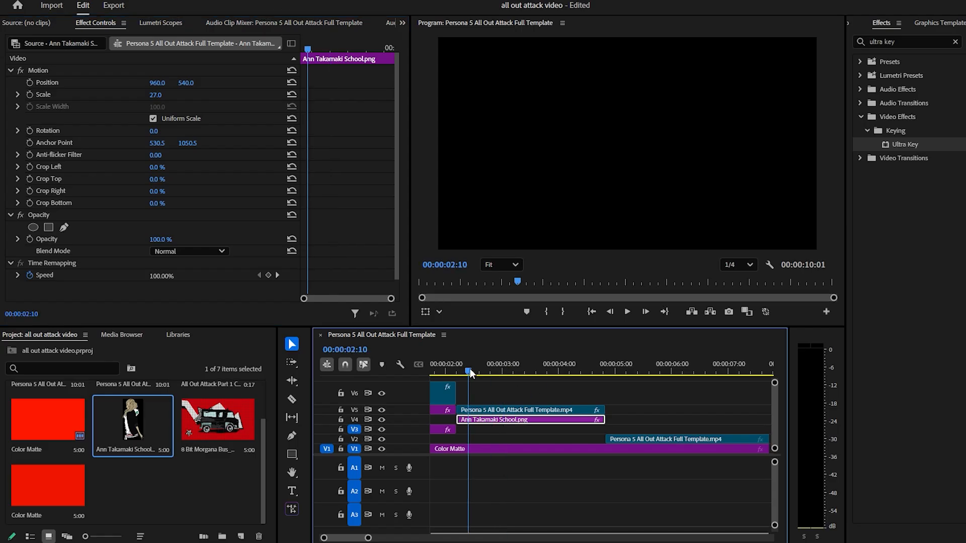
click(956, 41)
click(500, 365)
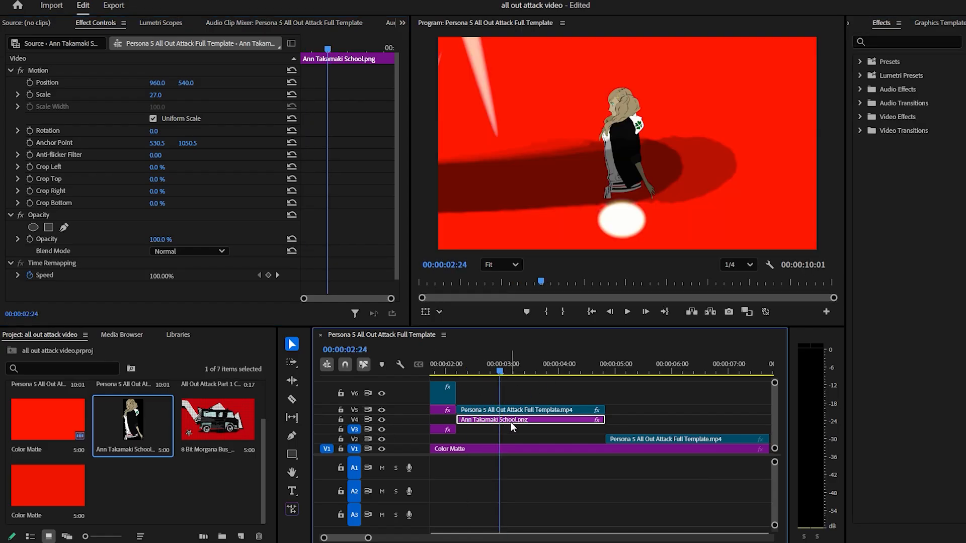
click(956, 175)
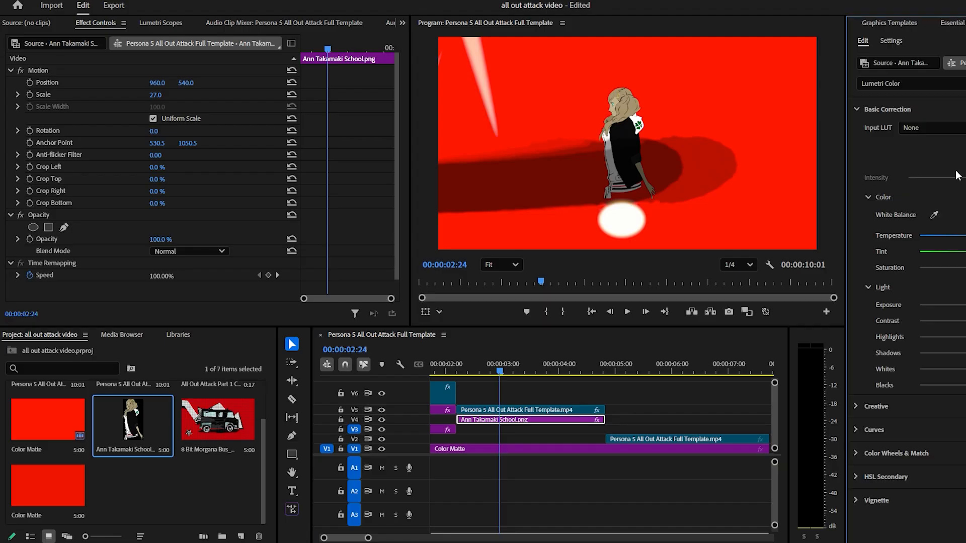
drag(965, 305, 837, 300)
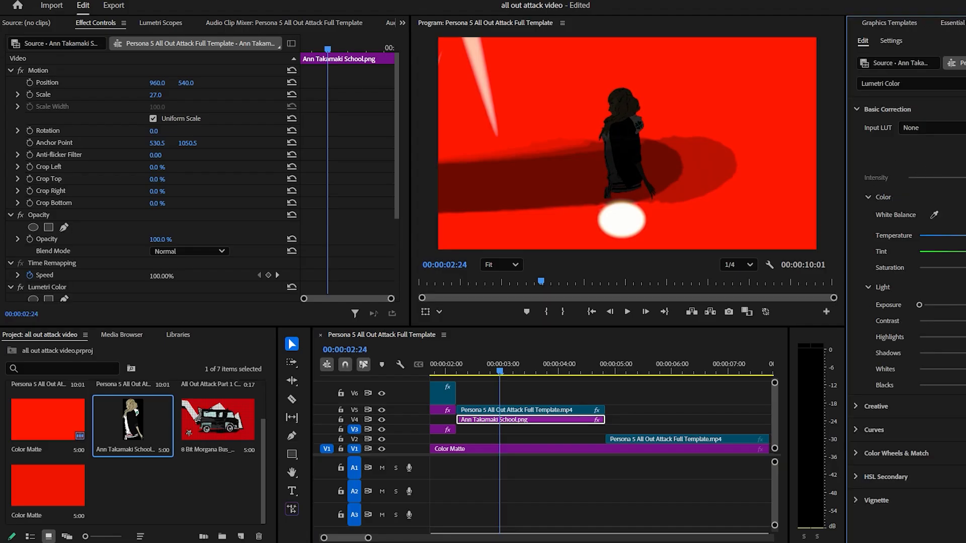
drag(965, 353, 816, 351)
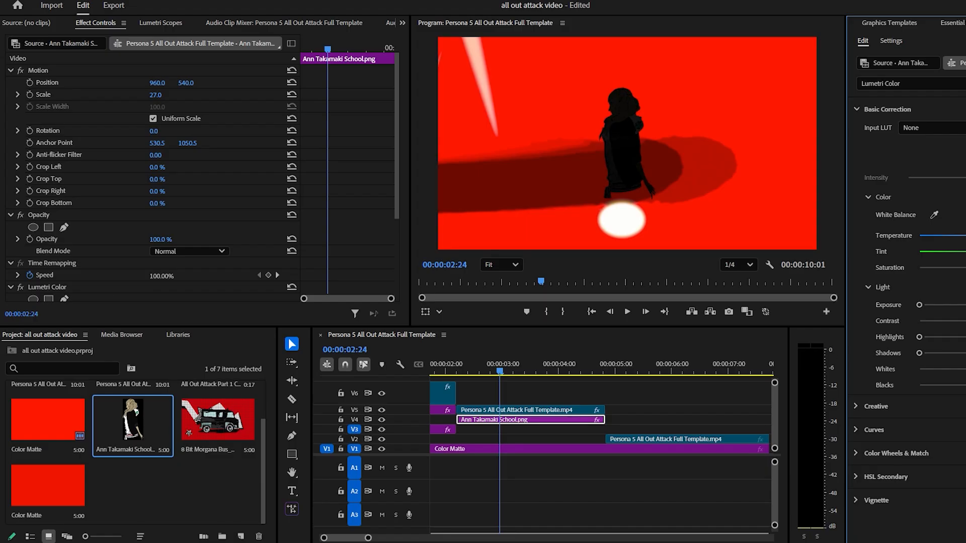
drag(965, 369, 920, 385)
drag(466, 369, 558, 370)
Step: Keyframe the V4 image's position from 960, 540 at 00:00:02:13 to 934, 609 at 00:00:03:15, with an intermediate keyframe at 00:00:03:01
click(313, 45)
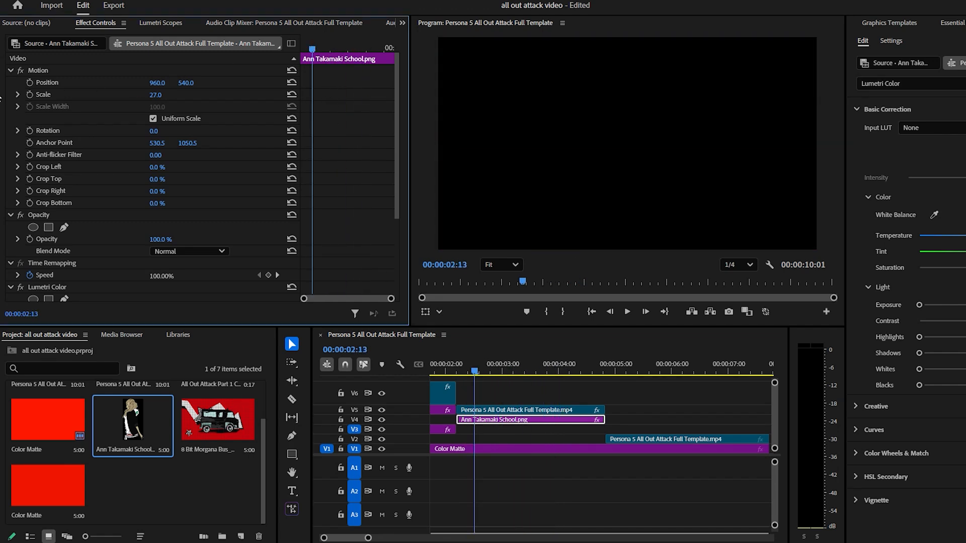
click(29, 83)
click(352, 50)
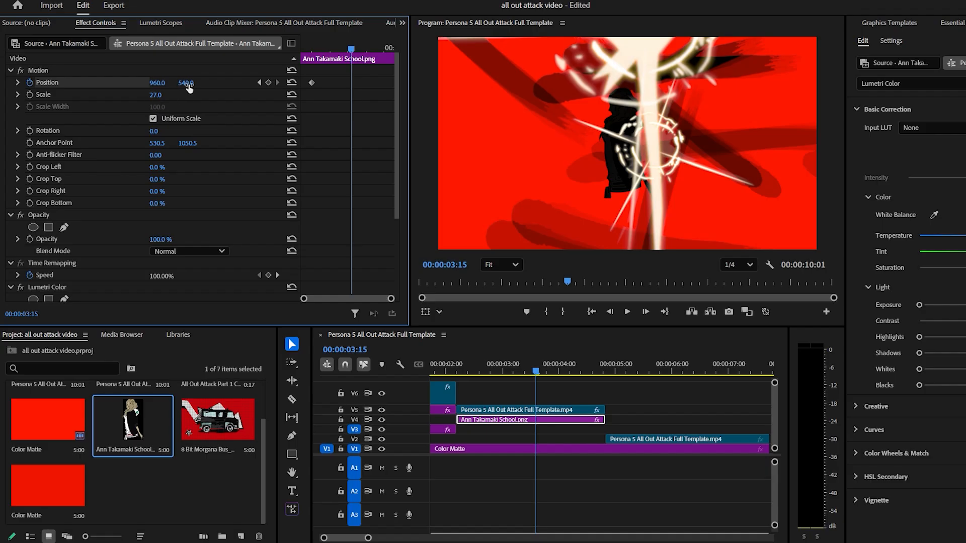
drag(188, 85, 222, 84)
drag(157, 82, 144, 82)
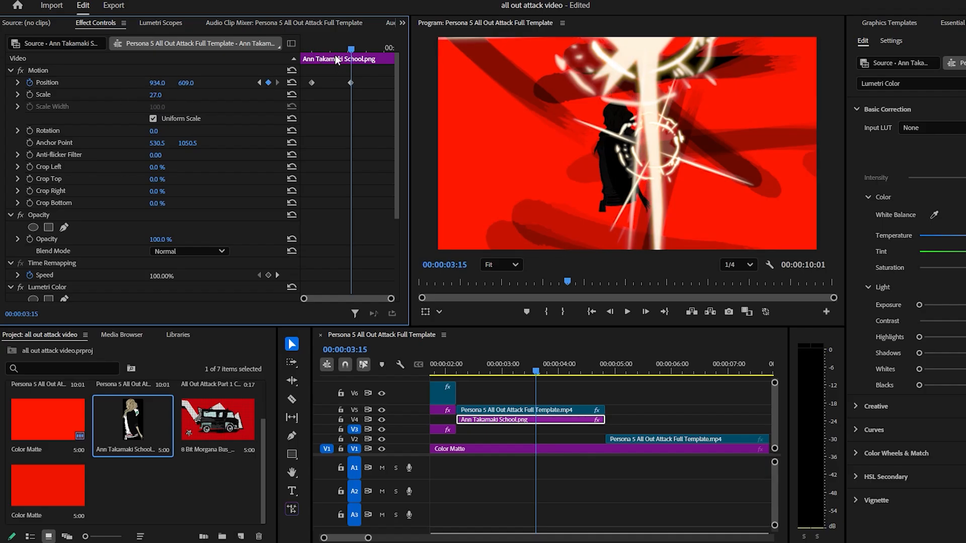
click(330, 57)
click(268, 82)
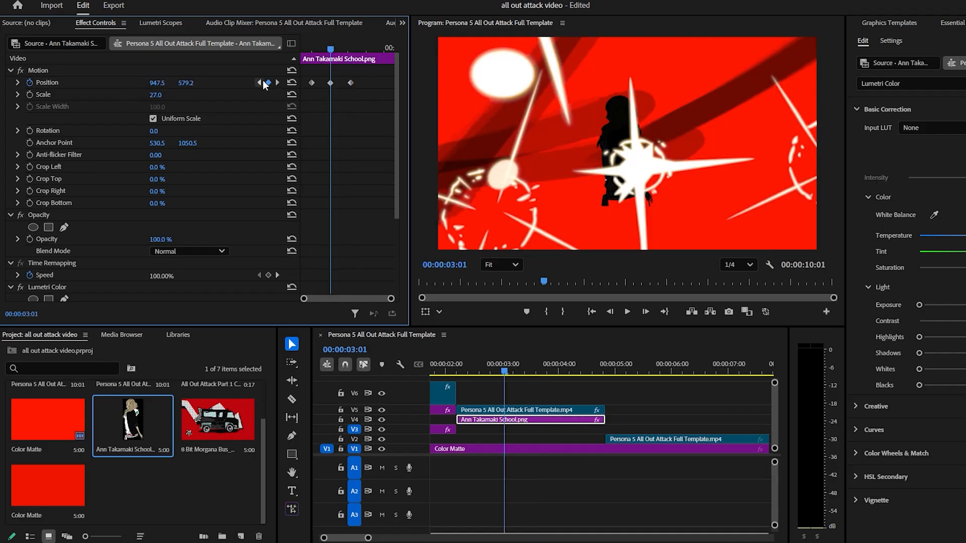
Step: Find the Turbulent Displace effect and apply it to the V4 character image
click(911, 25)
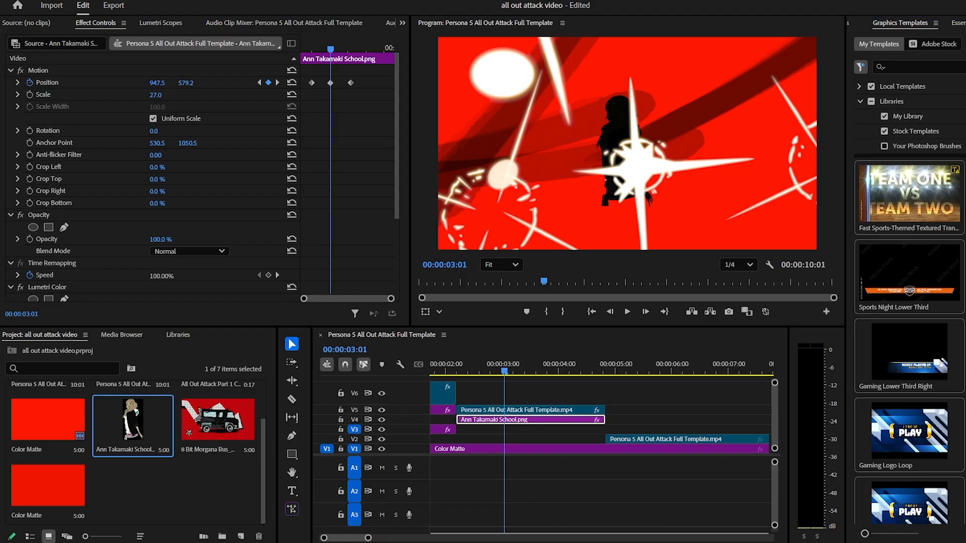
click(914, 79)
click(881, 42)
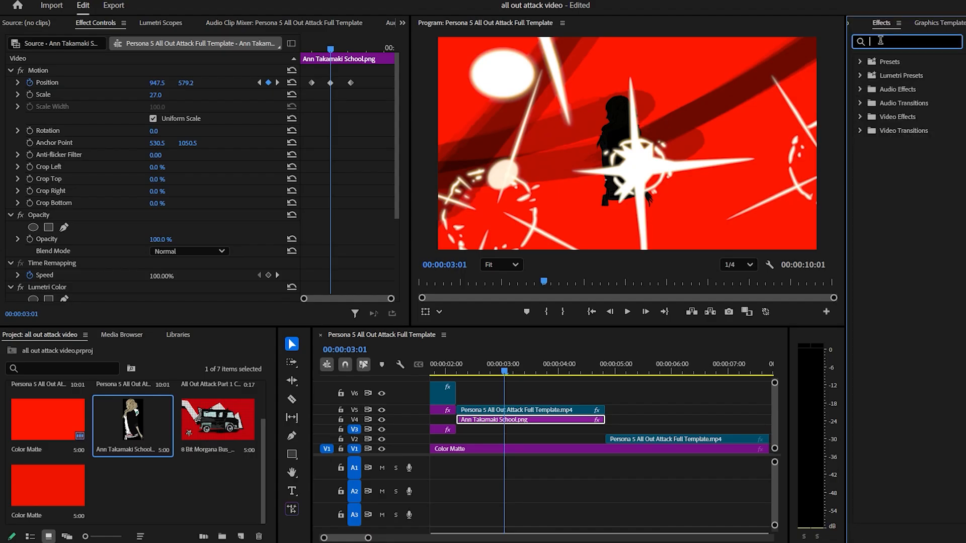
text(turbu)
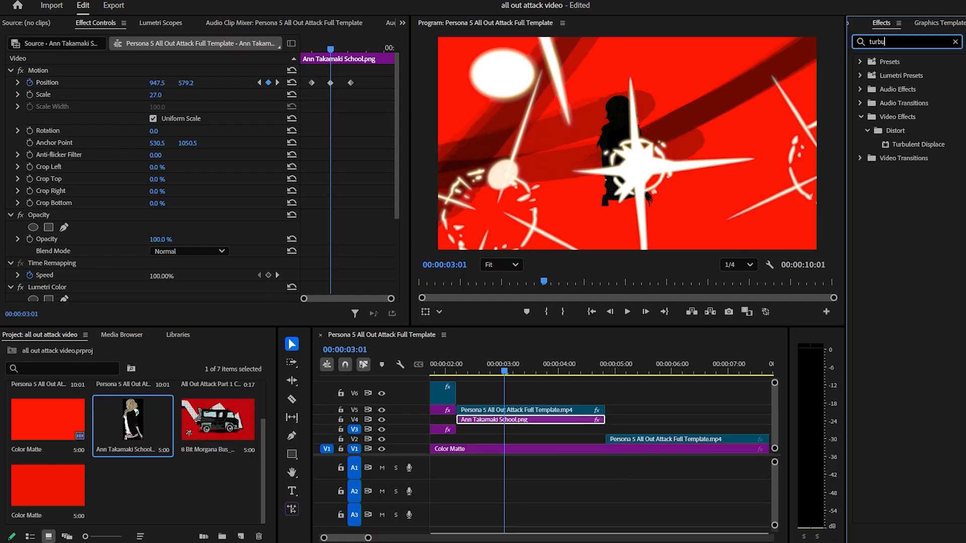
drag(932, 141, 513, 424)
scroll(65, 225, down, 10)
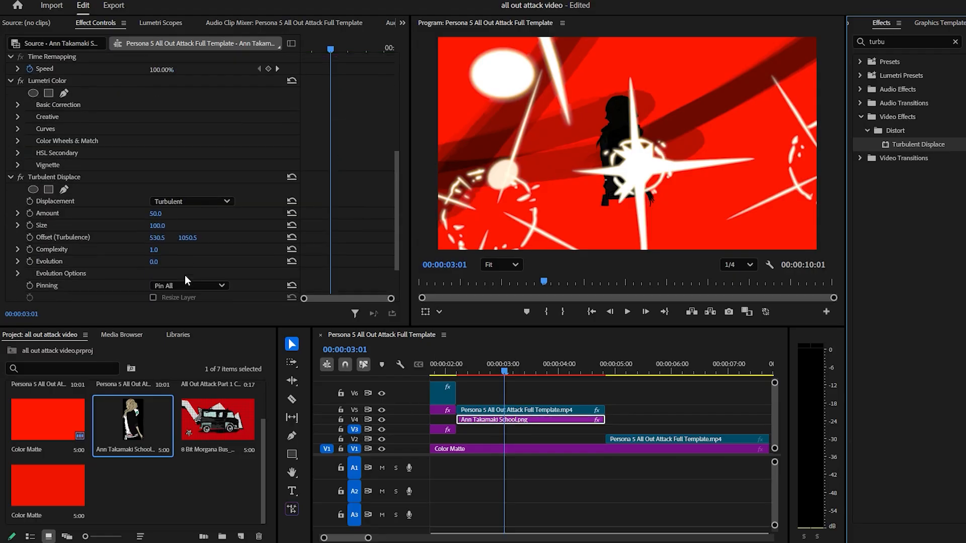
Step: Keyframe the silhouette's Turbulent Displace evolution from 0 at 00:00:03:01 to 90° at 00:00:04:07, with an intermediate keyframe between them
click(30, 210)
click(377, 49)
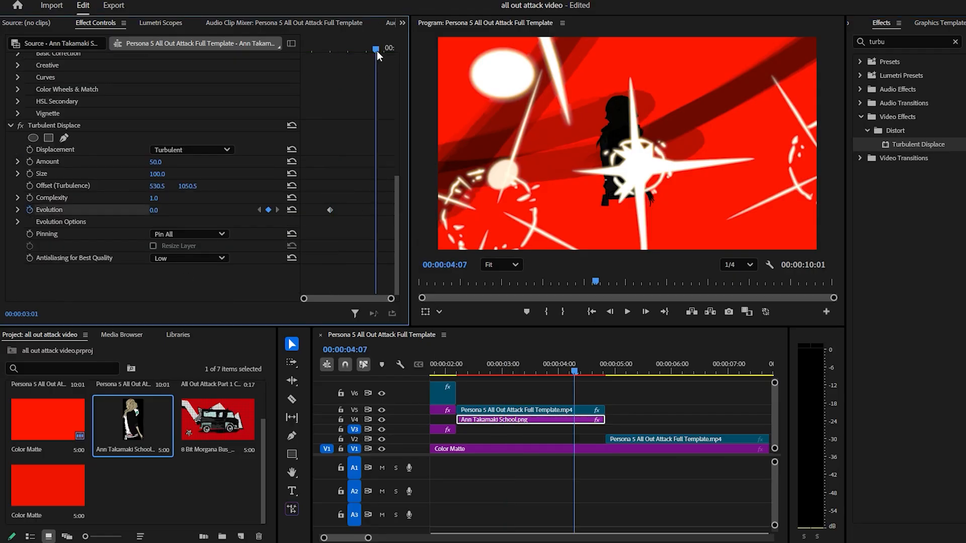
drag(153, 210, 200, 211)
click(347, 49)
drag(449, 369, 567, 373)
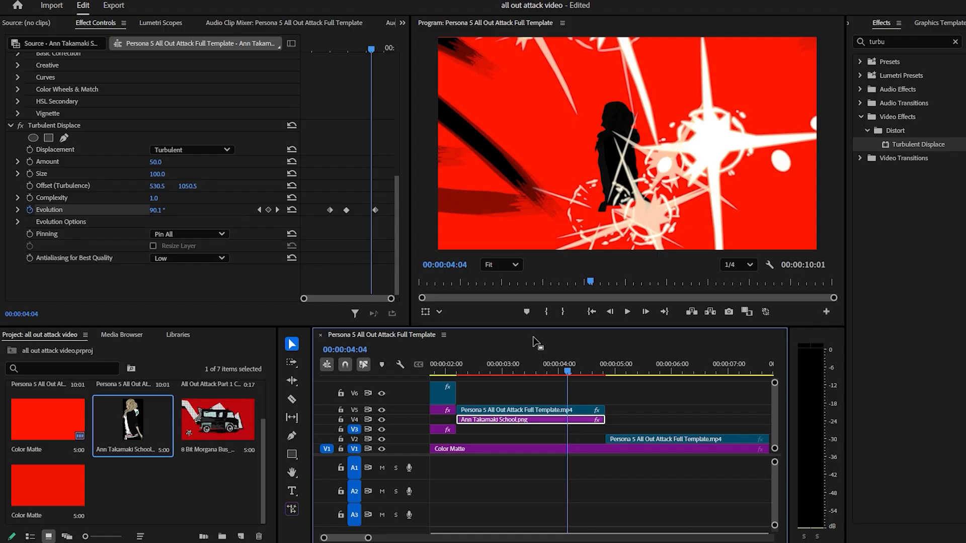
drag(600, 370, 606, 373)
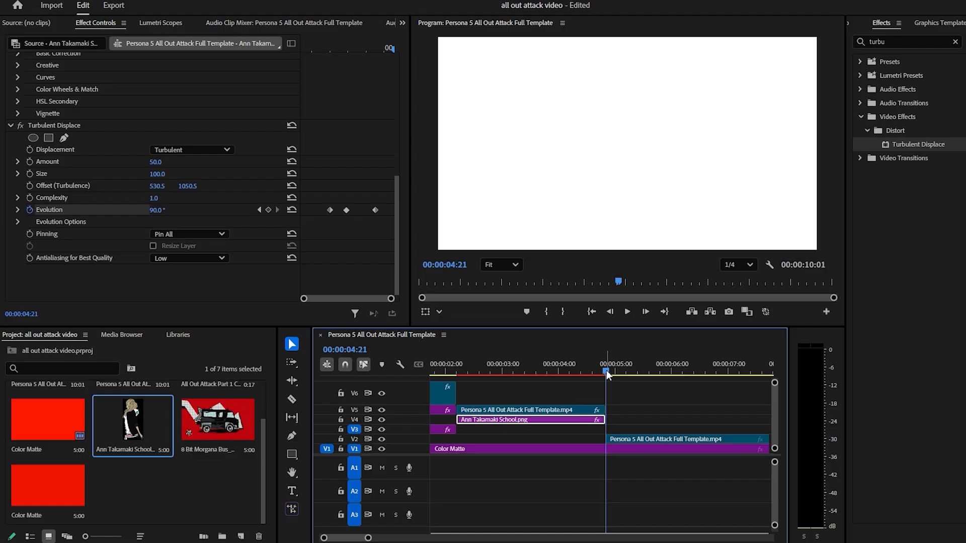
Step: Find the Ultra Key effect and apply it to the last template segment on V2
drag(606, 370, 629, 371)
click(657, 440)
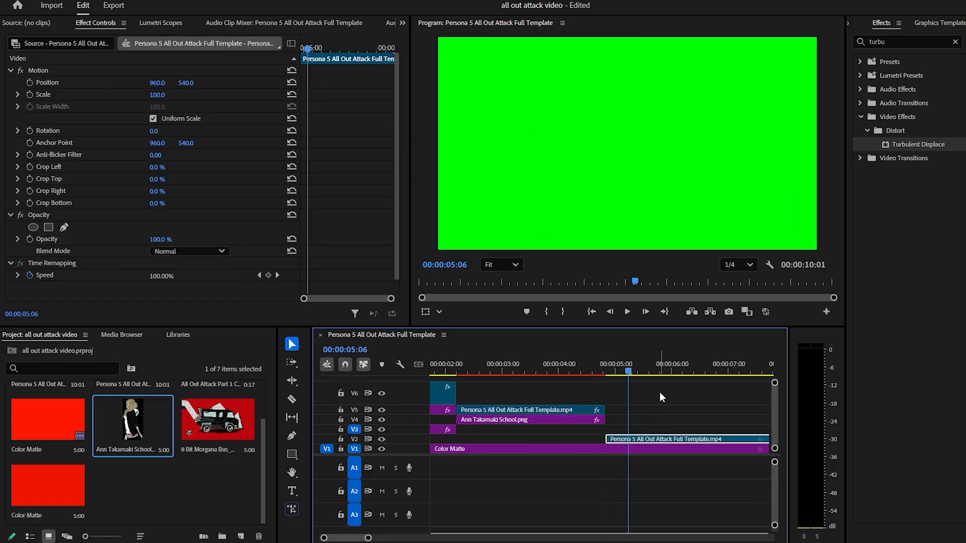
click(955, 42)
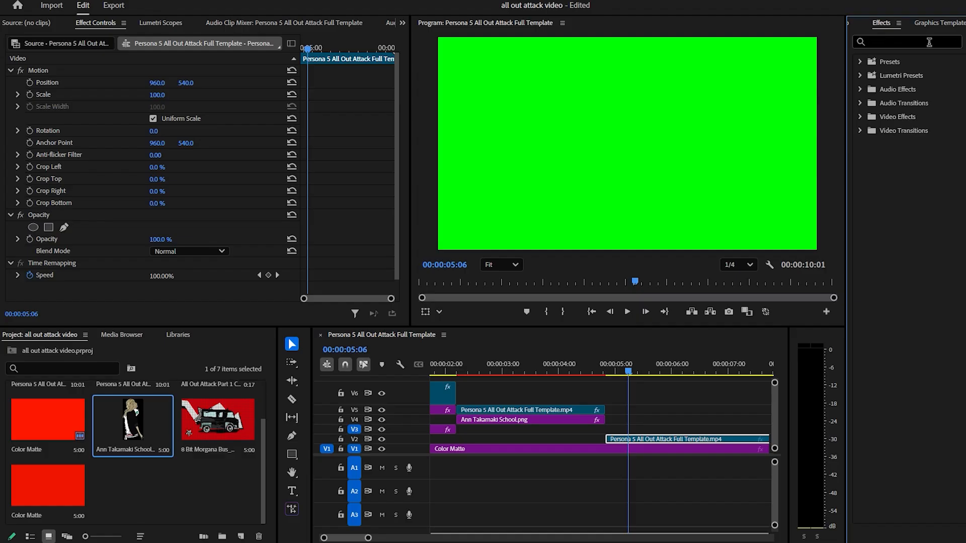
text(ukt)
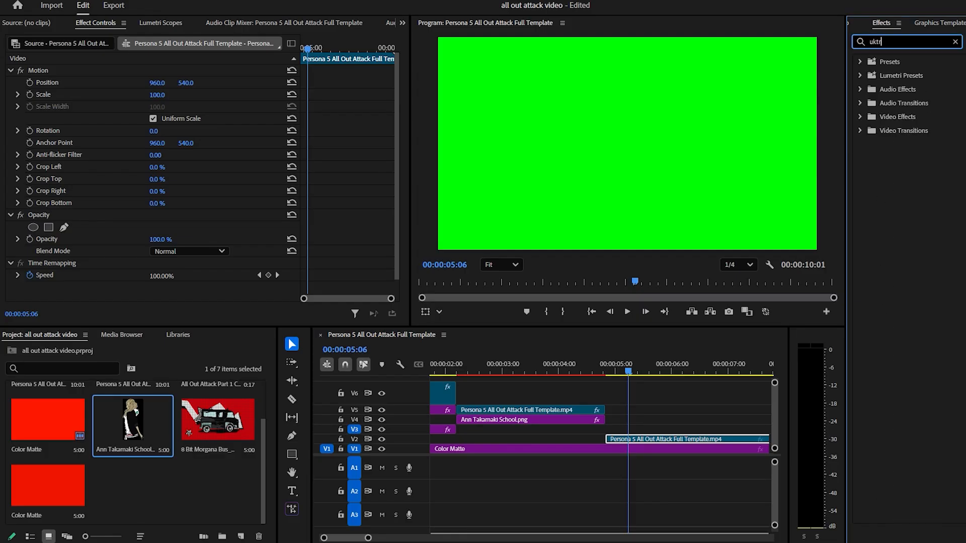
key(BackSpace)
text(ltra)
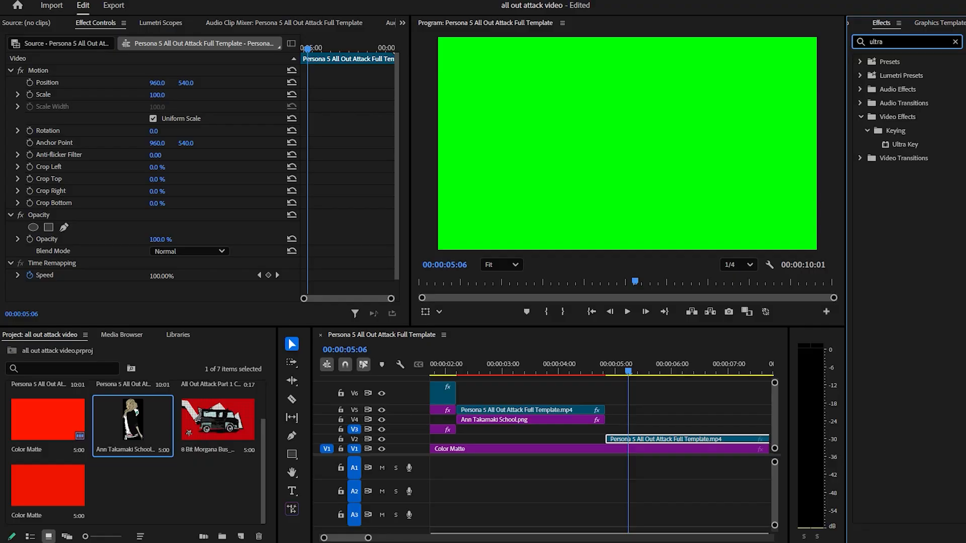
drag(911, 143, 690, 442)
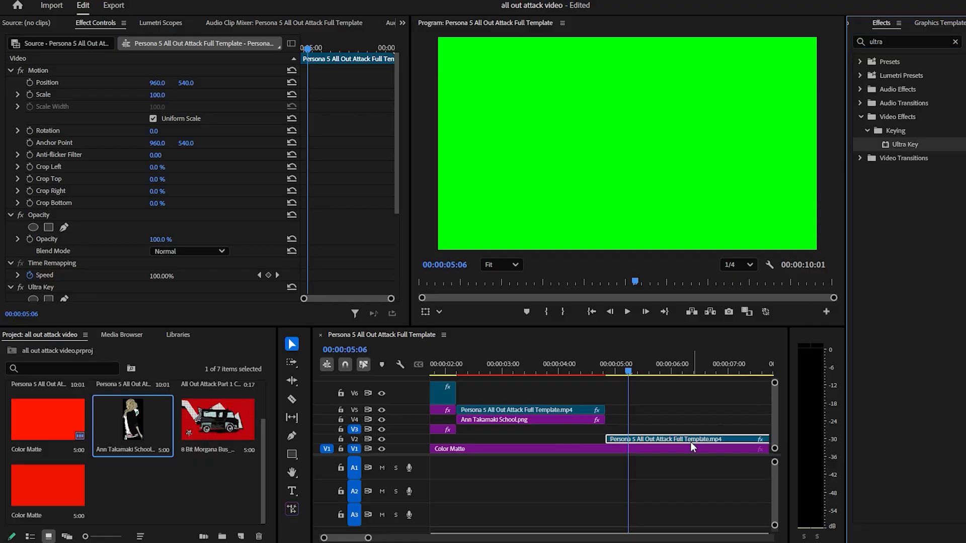
Step: Sample the template's green as the Ultra Key color and check the keyed segment up to 00:00:07:09
scroll(149, 226, down, 5)
click(169, 210)
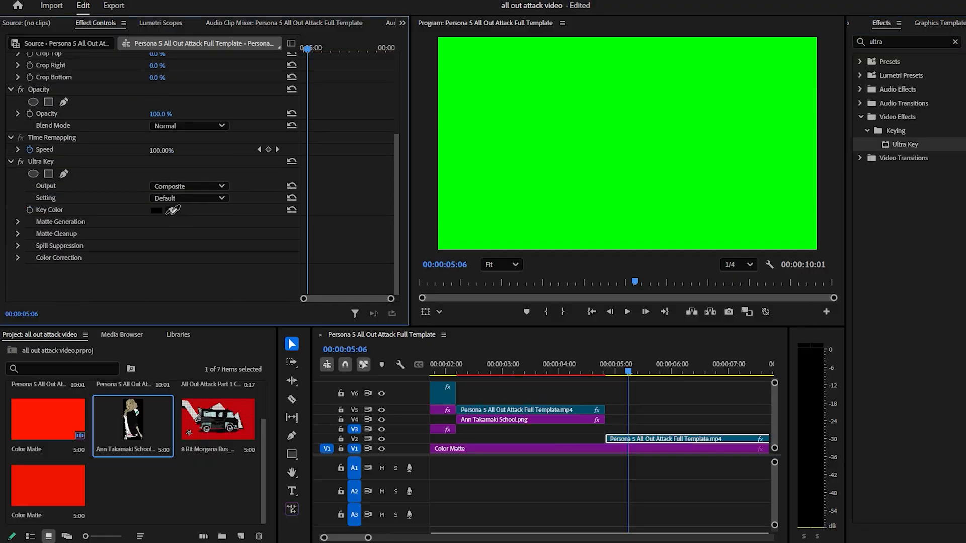
click(583, 176)
drag(603, 369, 735, 385)
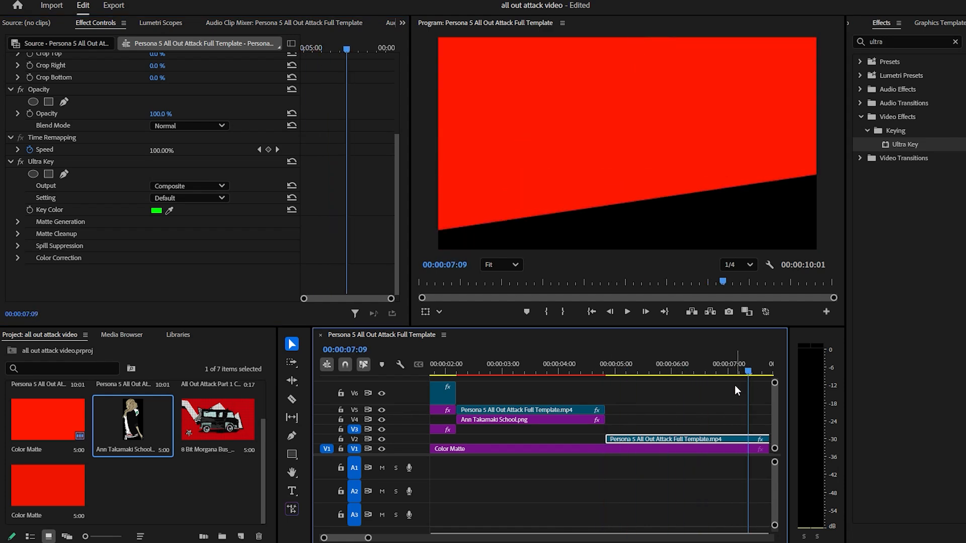
Step: Move the last template segment to V4 and place Ann Takamaki School.png above its start on V5
drag(368, 538, 407, 538)
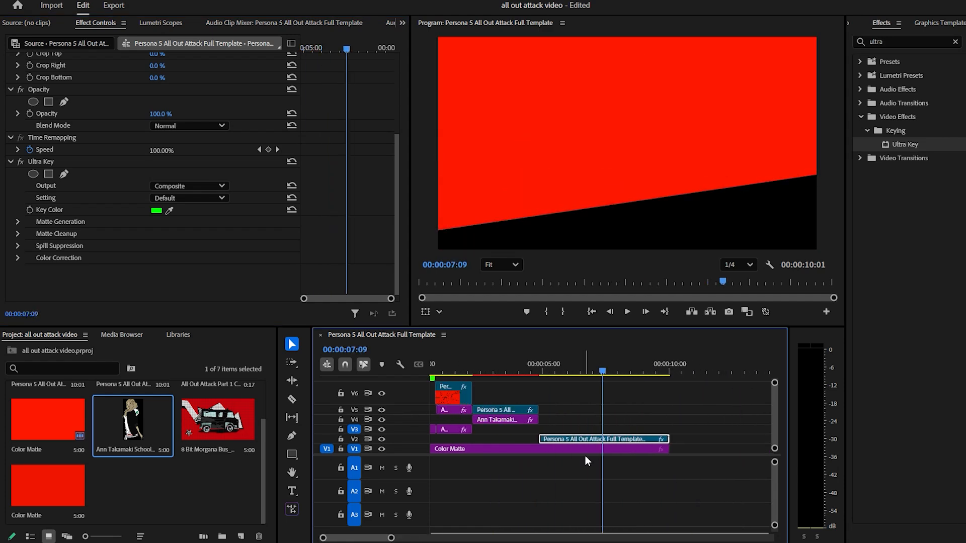
drag(593, 438, 597, 424)
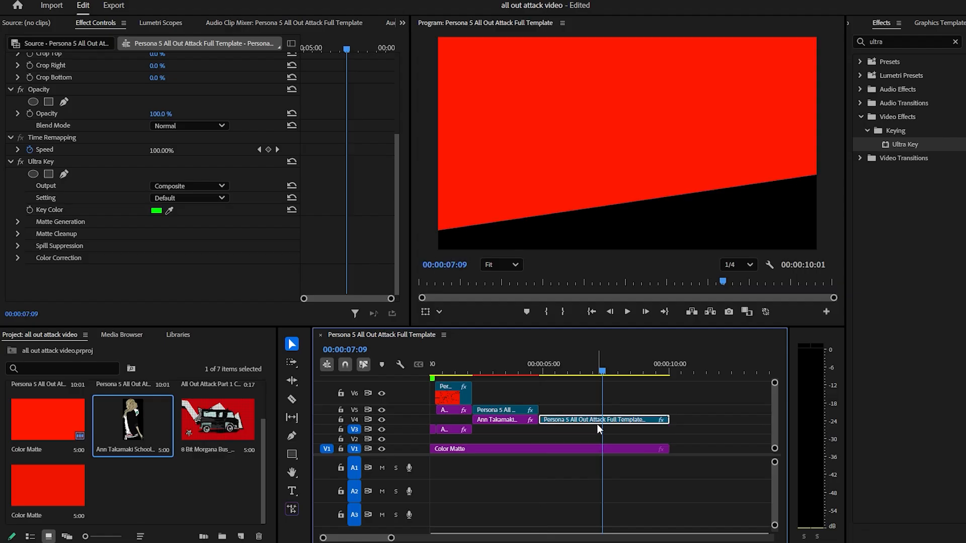
drag(154, 430, 542, 409)
drag(548, 371, 565, 371)
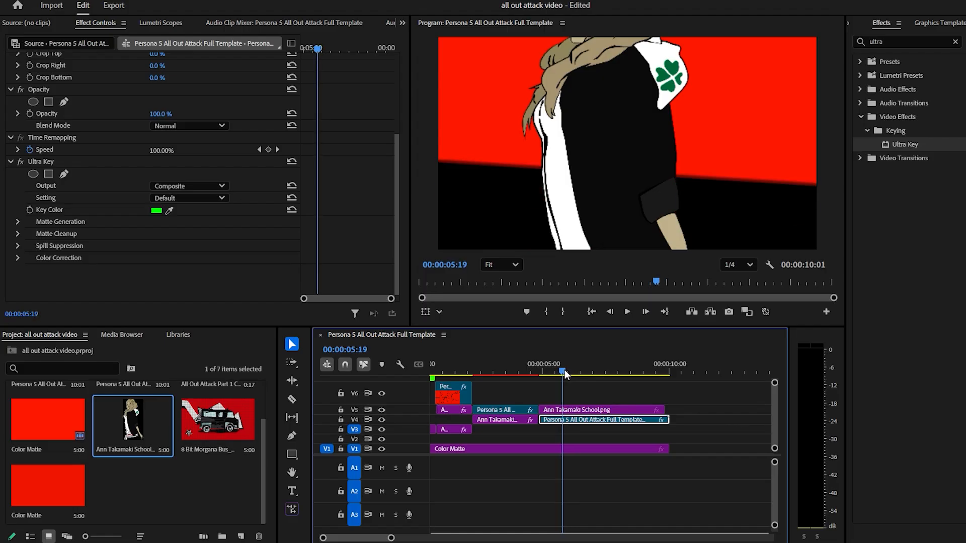
Step: Start keyframing the new V5 character image's position and scale the image to 28
click(555, 410)
click(305, 48)
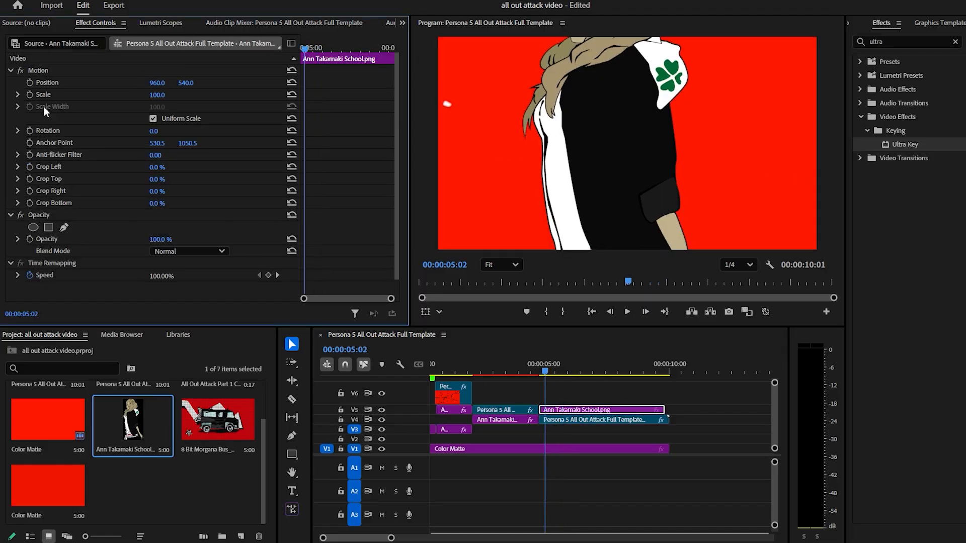
click(30, 83)
drag(305, 83, 327, 82)
drag(160, 95, 124, 94)
click(544, 371)
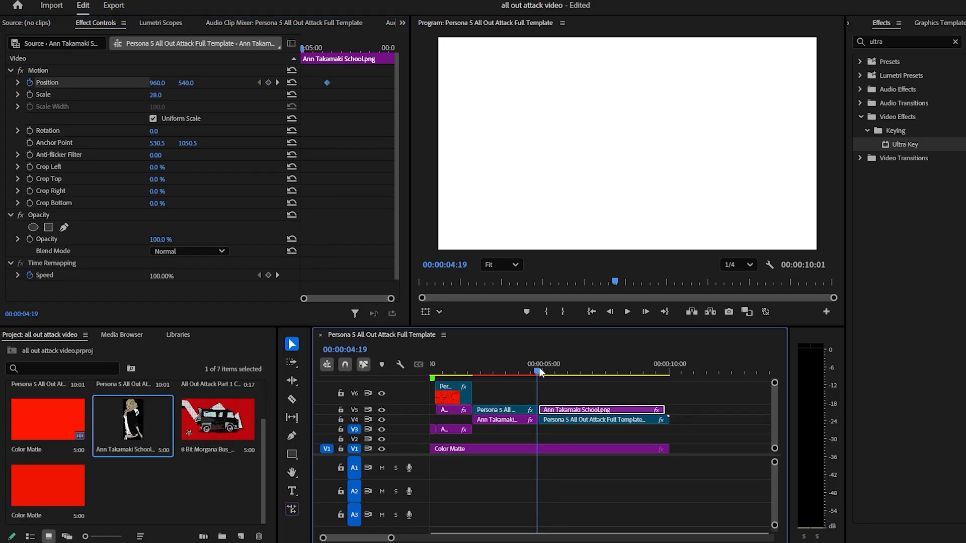
Step: Keyframe the V5 character's drop from position 1416, -343 at 00:00:05:16 to 1416, 540 at 00:00:06:01
drag(547, 371, 570, 370)
drag(157, 82, 212, 83)
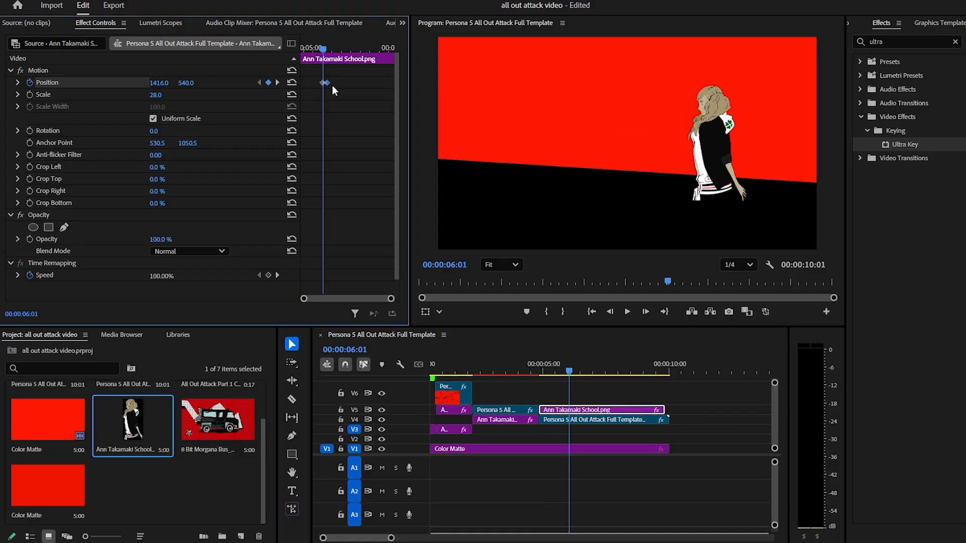
click(315, 48)
drag(186, 82, 151, 123)
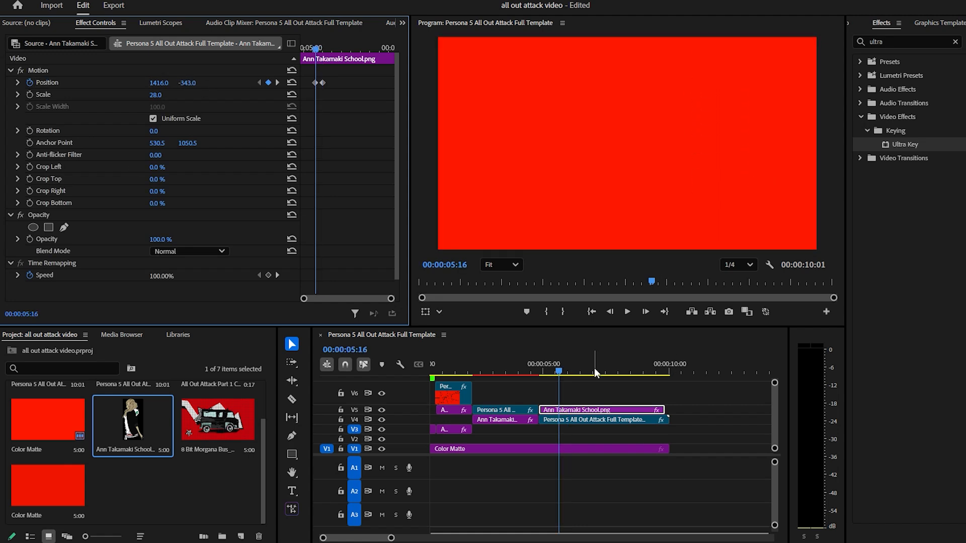
drag(554, 370, 602, 372)
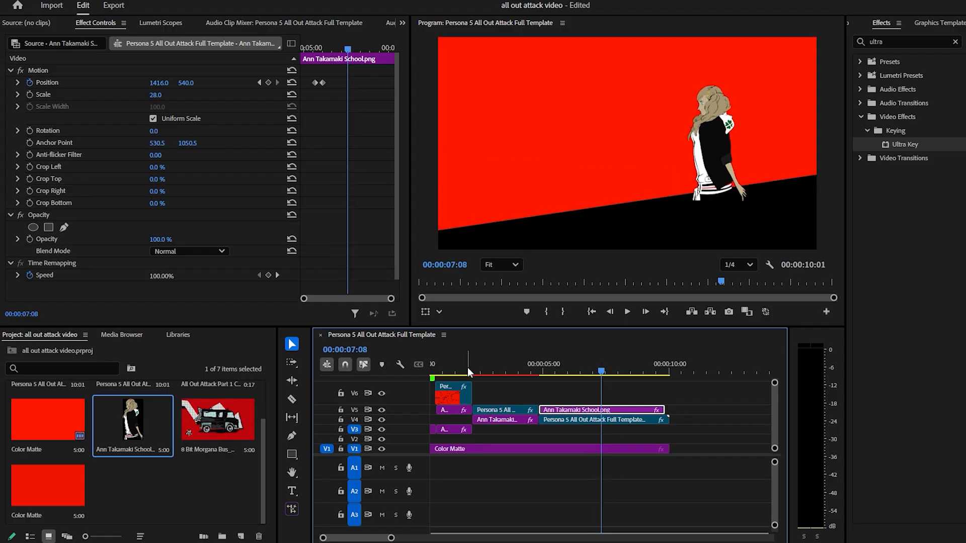
Step: Place the 8 Bit Morgana Bus image on V3 beneath the template segment and apply a Wipe transition to its start
drag(188, 437, 597, 430)
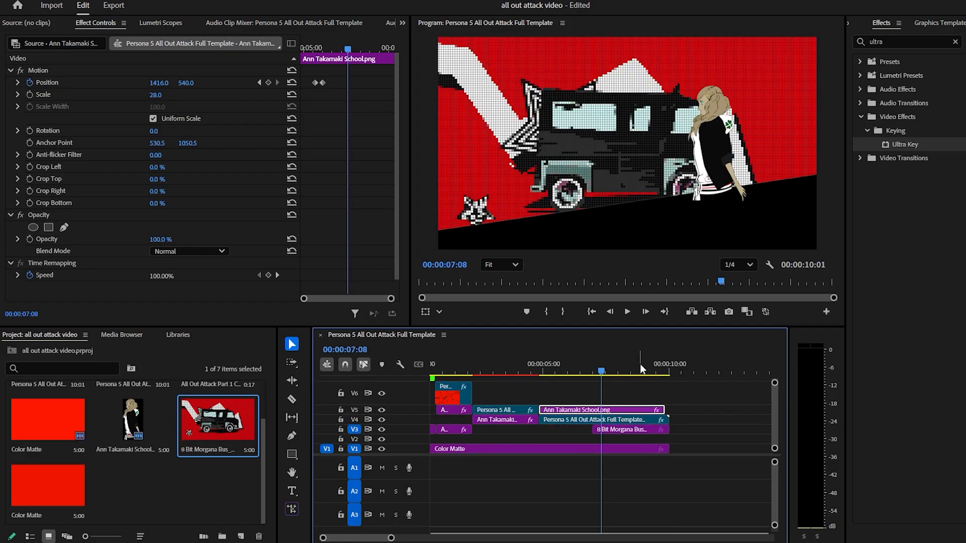
click(956, 42)
click(904, 38)
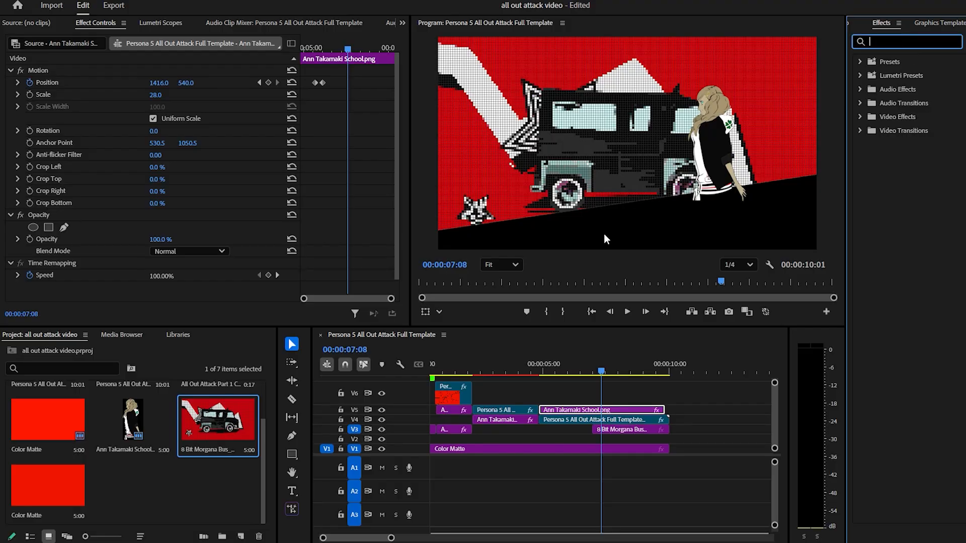
text(w)
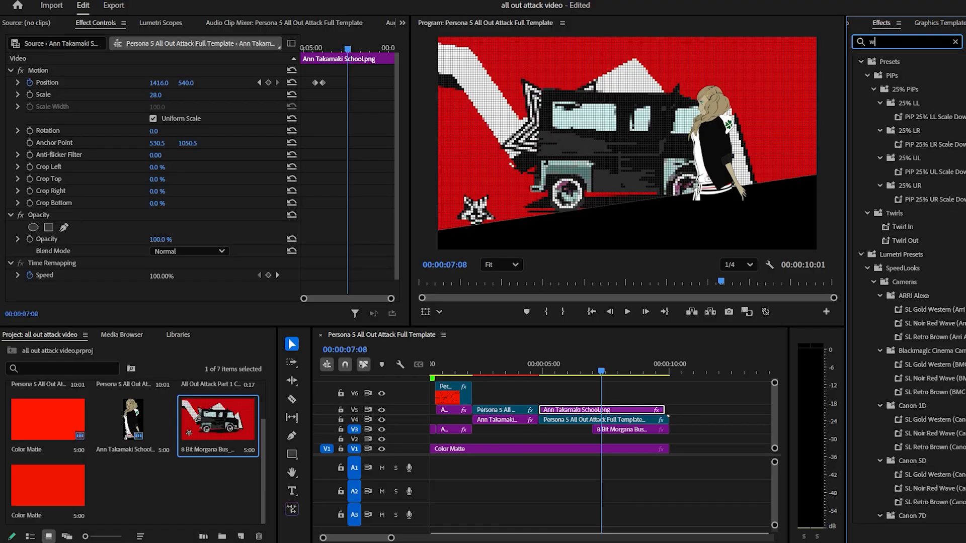
text(ipe)
drag(900, 434, 614, 433)
Step: Set the Wipe to reveal the bus image from top to bottom and preview the transition
click(599, 432)
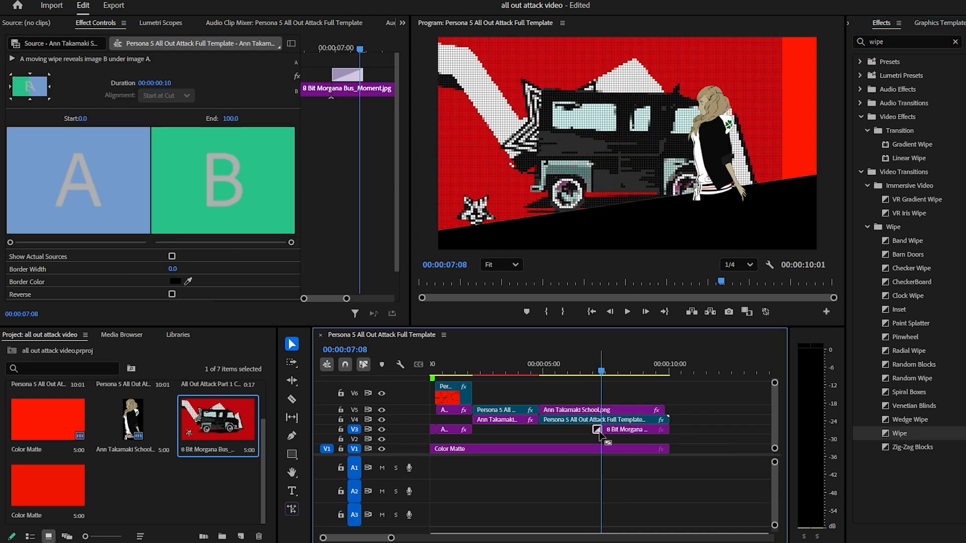
click(29, 71)
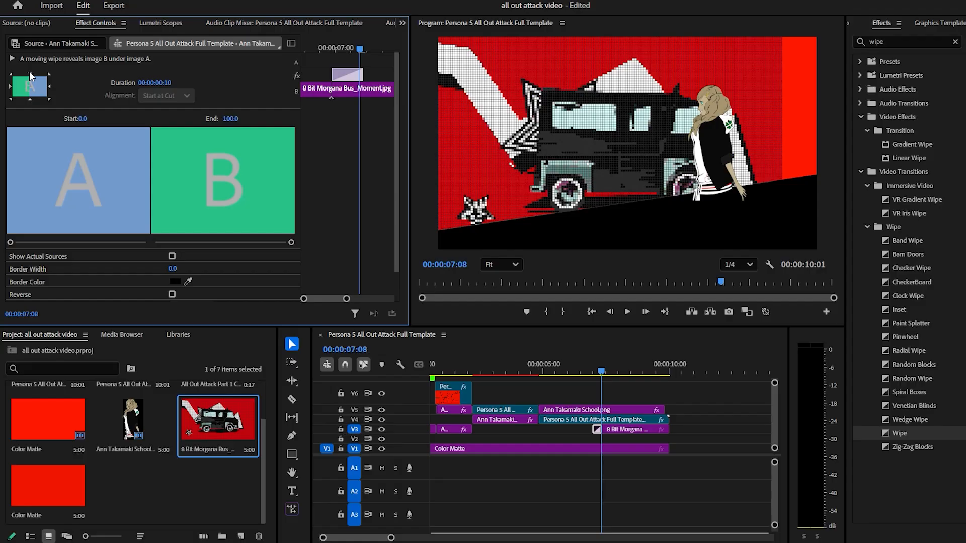
click(30, 74)
drag(585, 366, 515, 360)
key(space)
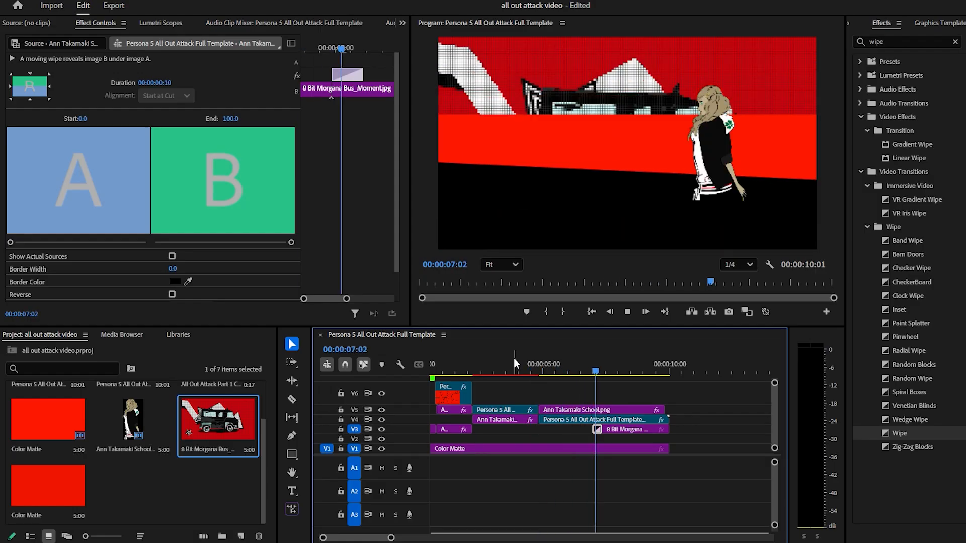
key(space)
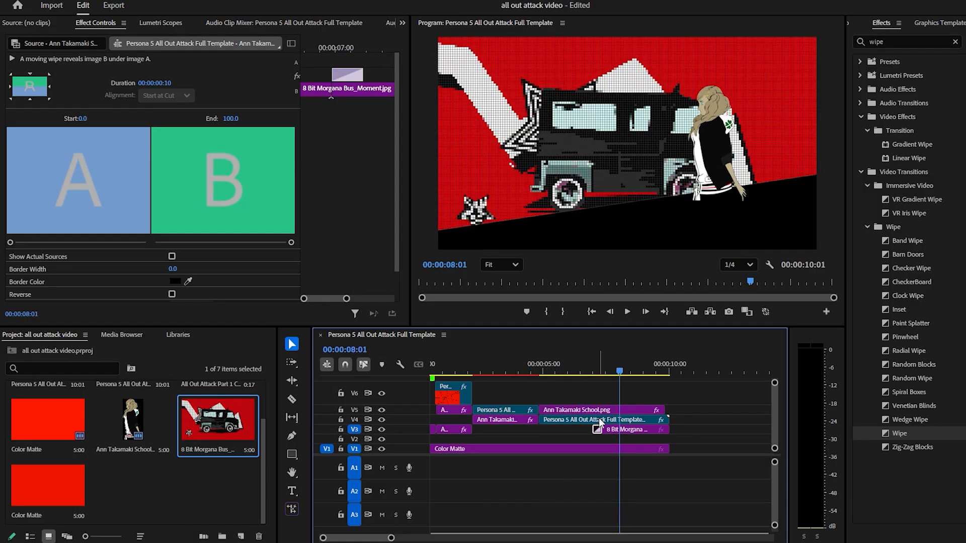
Step: Trim the start of the V3 bus image to 00:00:07:06 and play the scene back to the end
drag(594, 429, 615, 430)
click(598, 372)
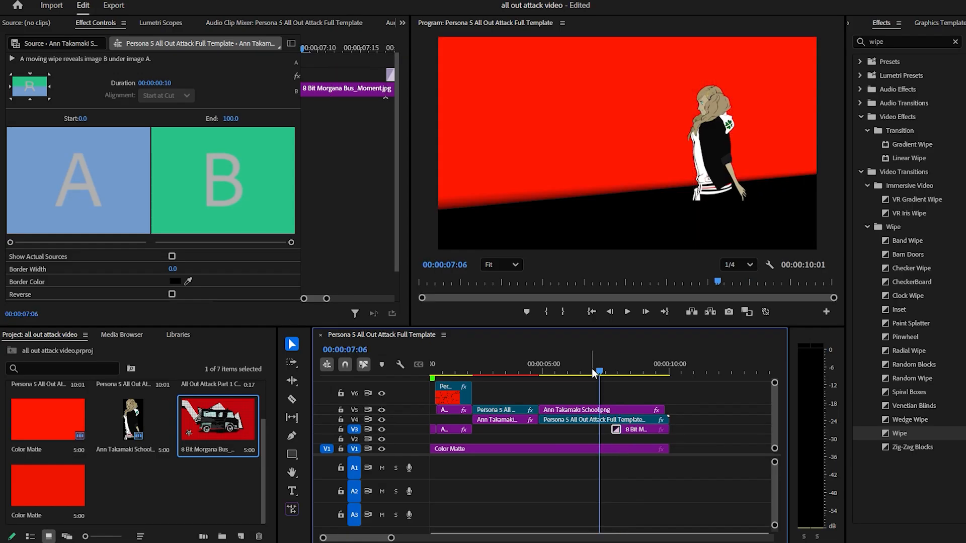
drag(612, 430, 602, 430)
key(space)
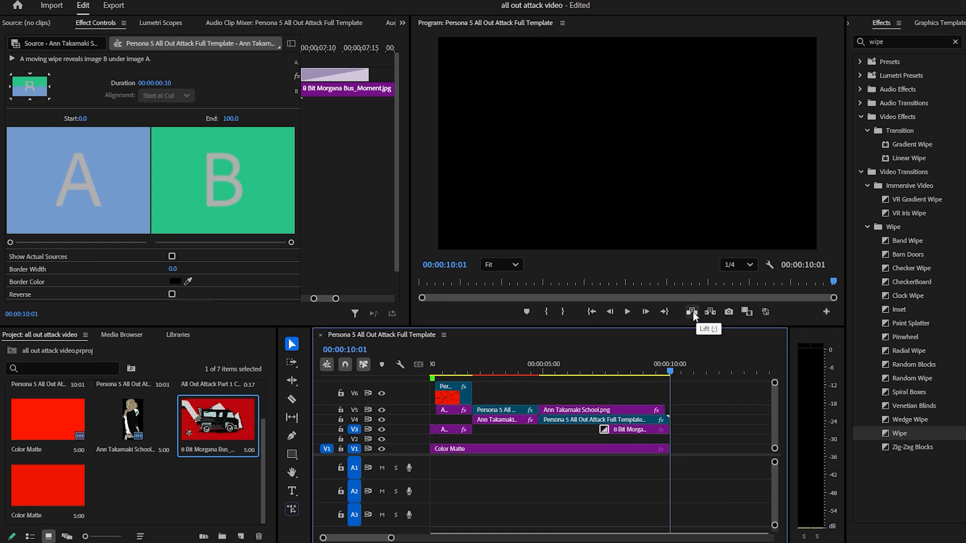
Step: Review the whole sequence from the beginning to 00:00:09:10
mouse_move(391, 538)
mouse_down()
mouse_move(475, 538)
mouse_move(404, 537)
mouse_up()
drag(463, 367, 422, 364)
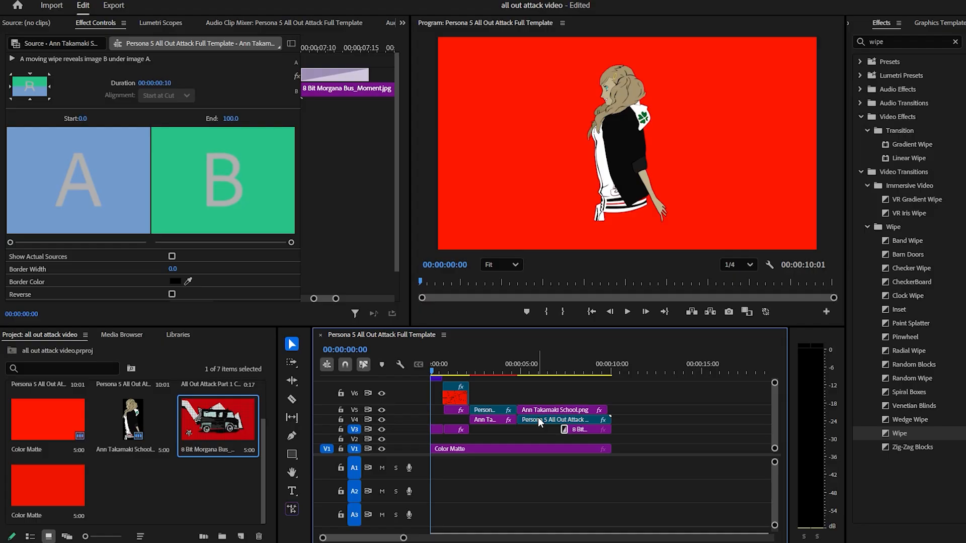
click(436, 368)
drag(438, 369, 599, 391)
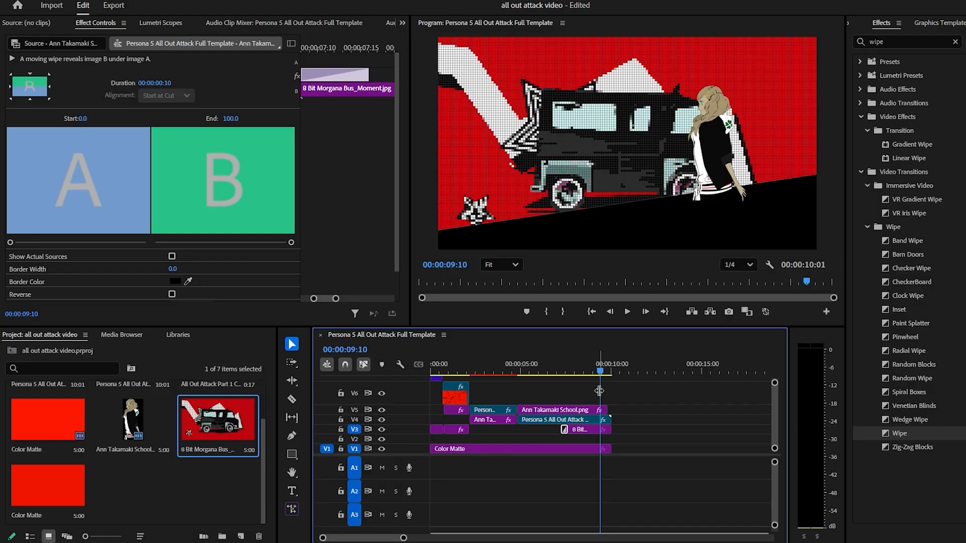